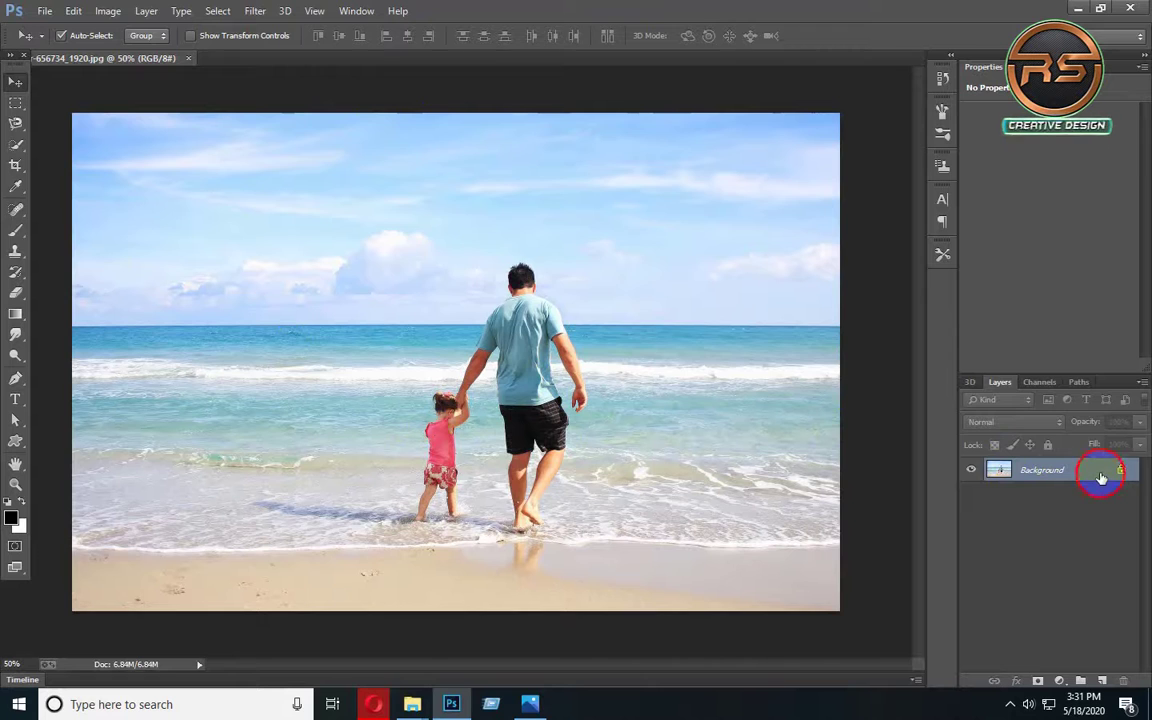
Step: Convert the Background into an editable layer and duplicate it twice
double_click(1101, 478)
click(706, 226)
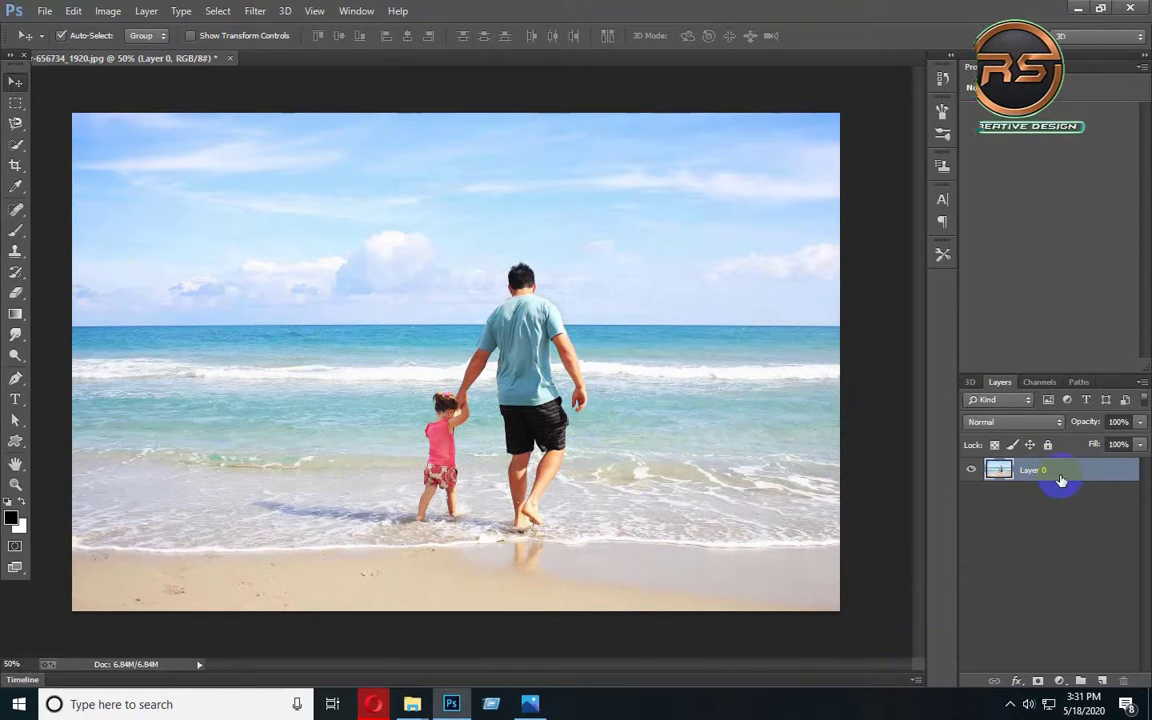
key(ctrl+j)
key(j)
key(ctrl+j)
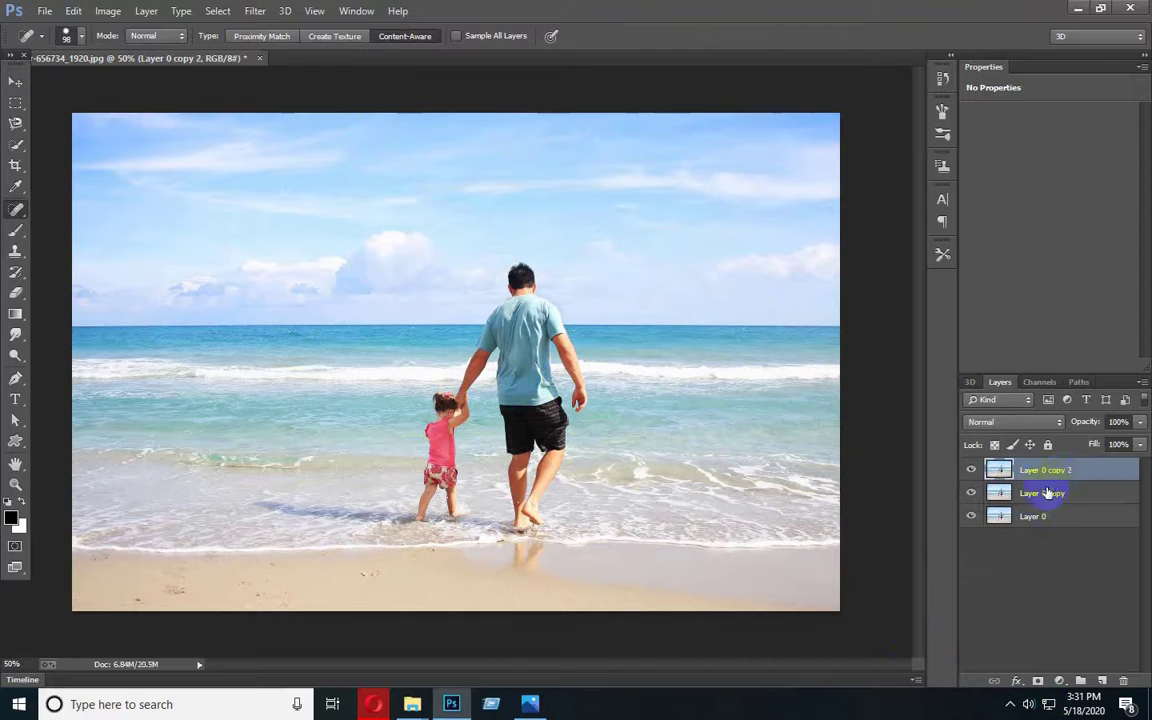
Step: Hide both duplicate layers and add a Gradient fill layer directly above Layer 0
drag(973, 476, 971, 493)
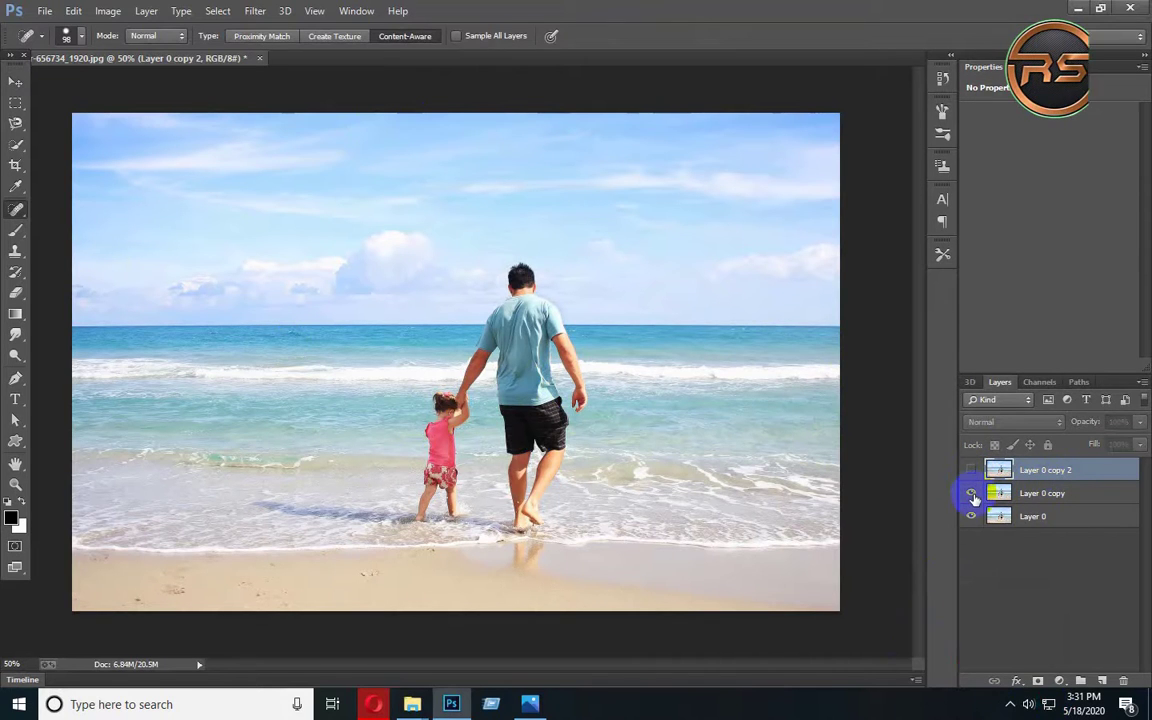
click(1024, 520)
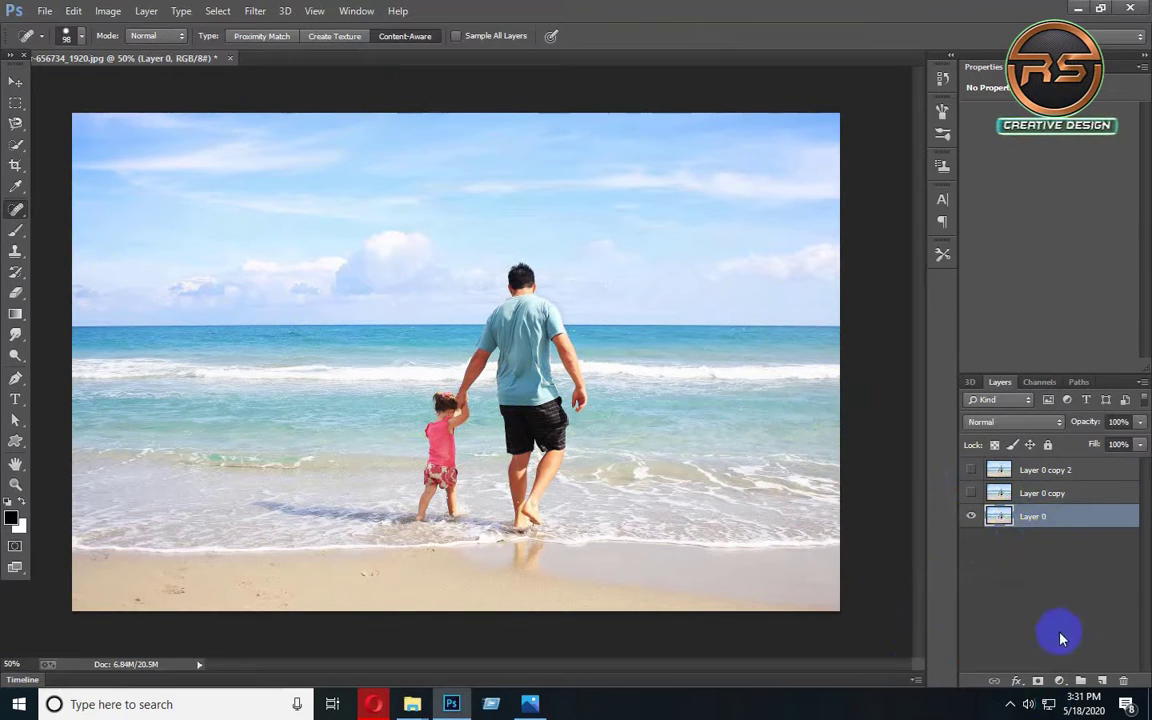
click(1061, 682)
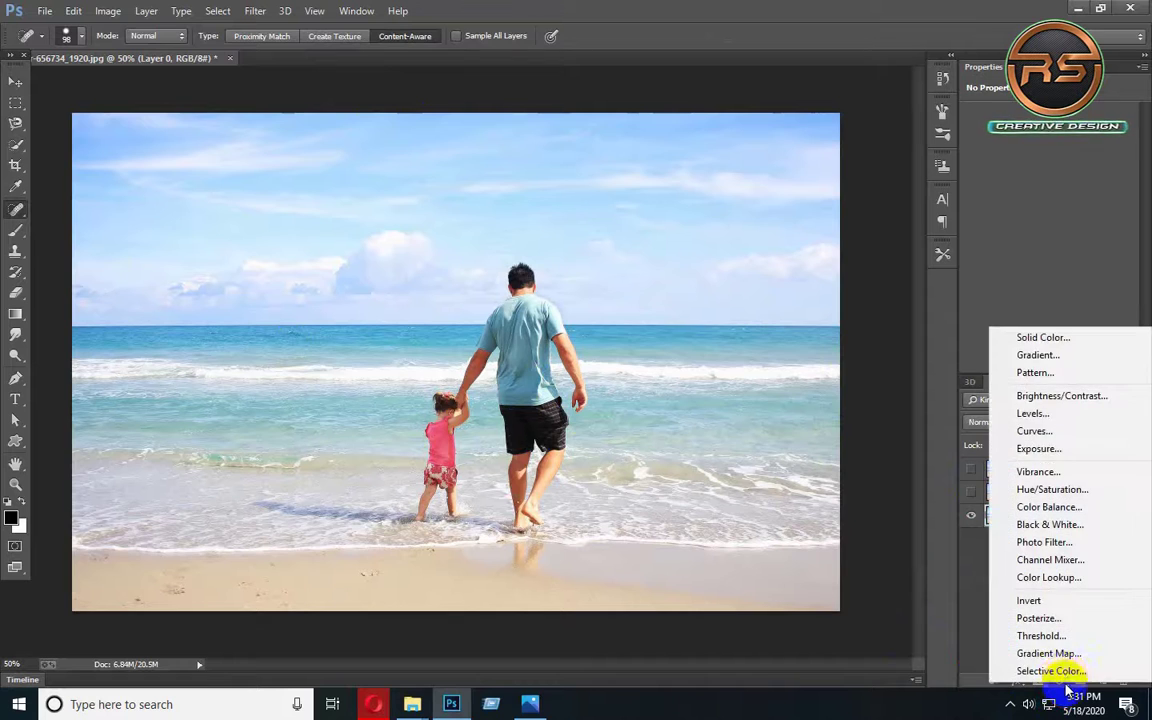
click(1035, 356)
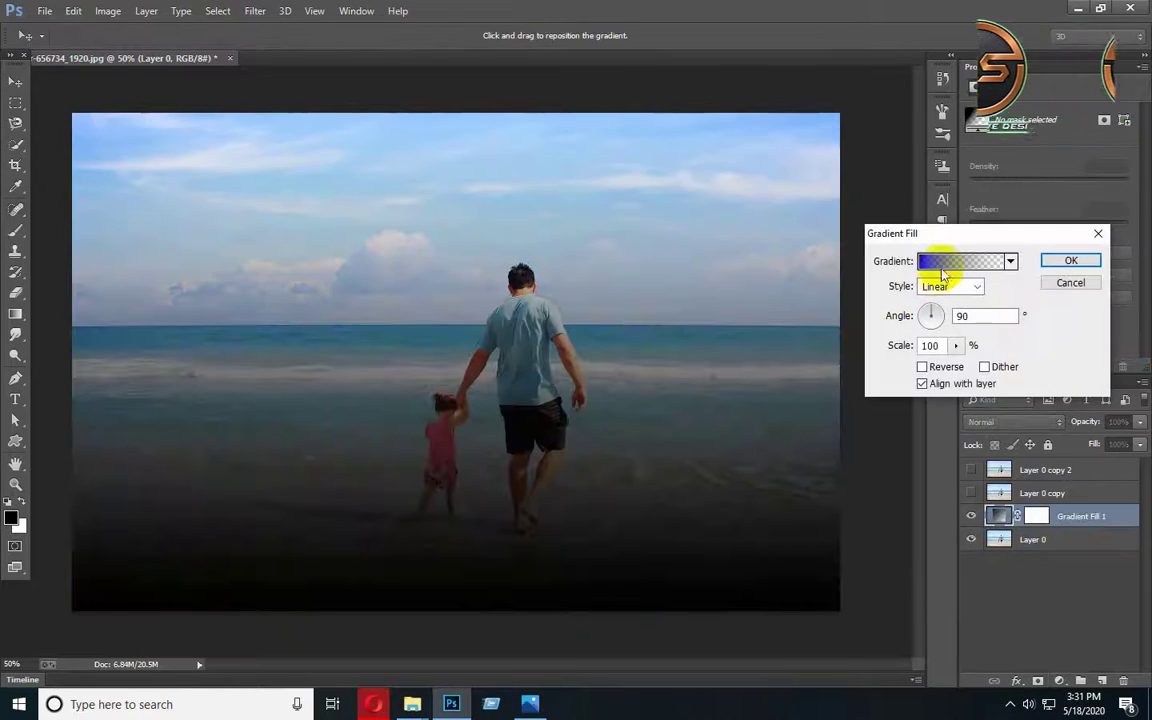
Step: Set the fill to the Foreground to Background gradient with its dark stop changed to 404040, keeping it linear at 90°
click(940, 262)
click(383, 285)
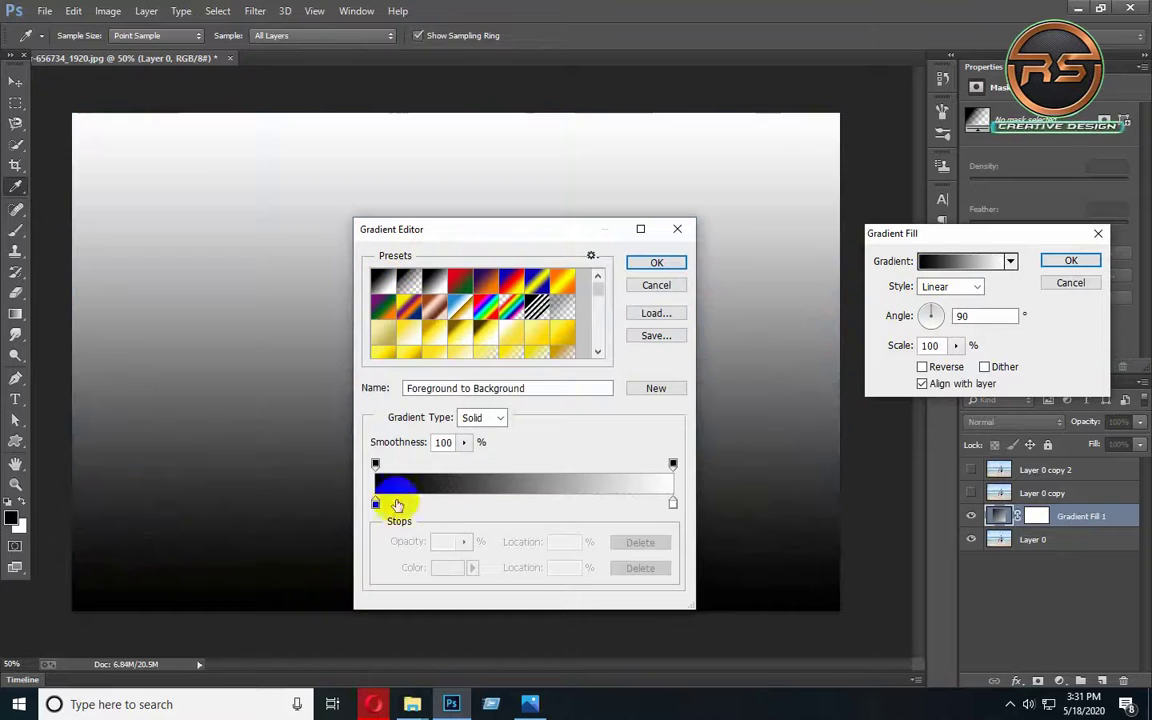
click(376, 504)
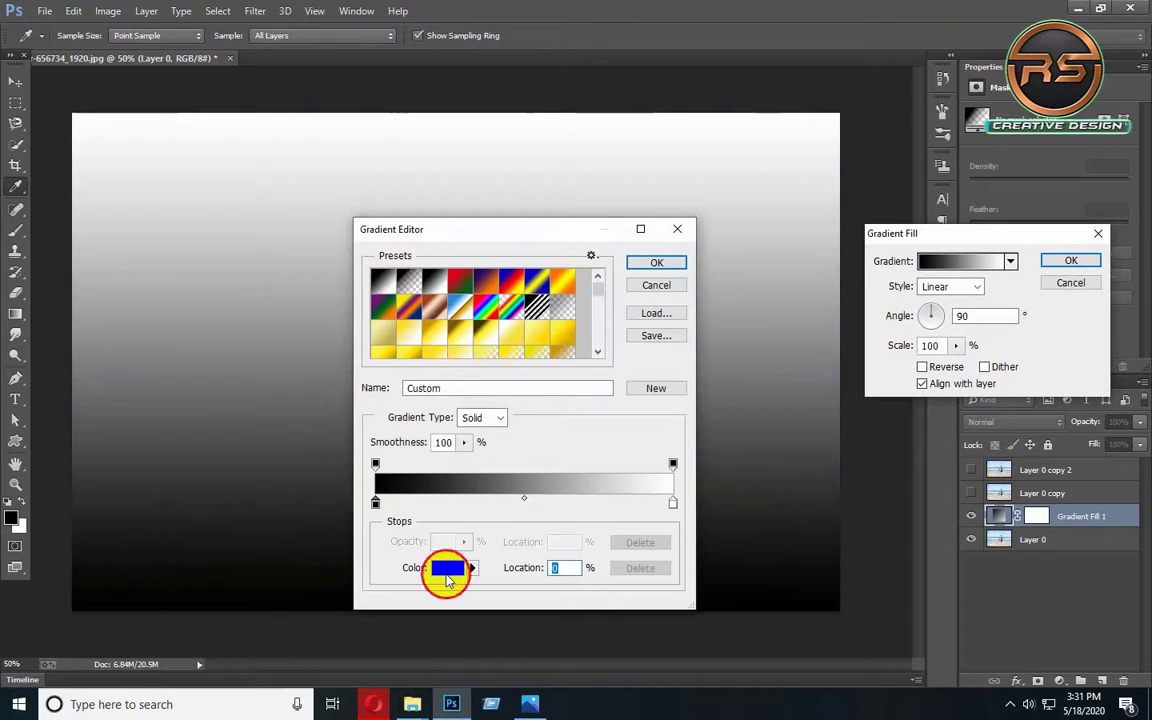
click(447, 579)
text(404040)
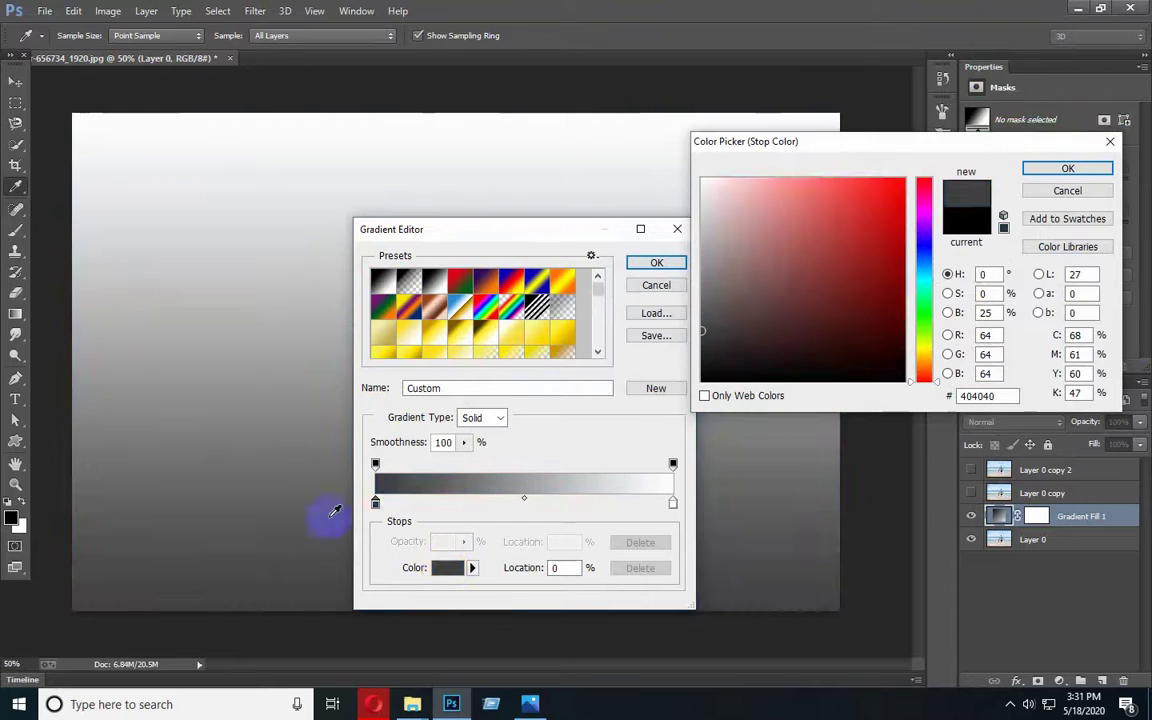
click(1068, 170)
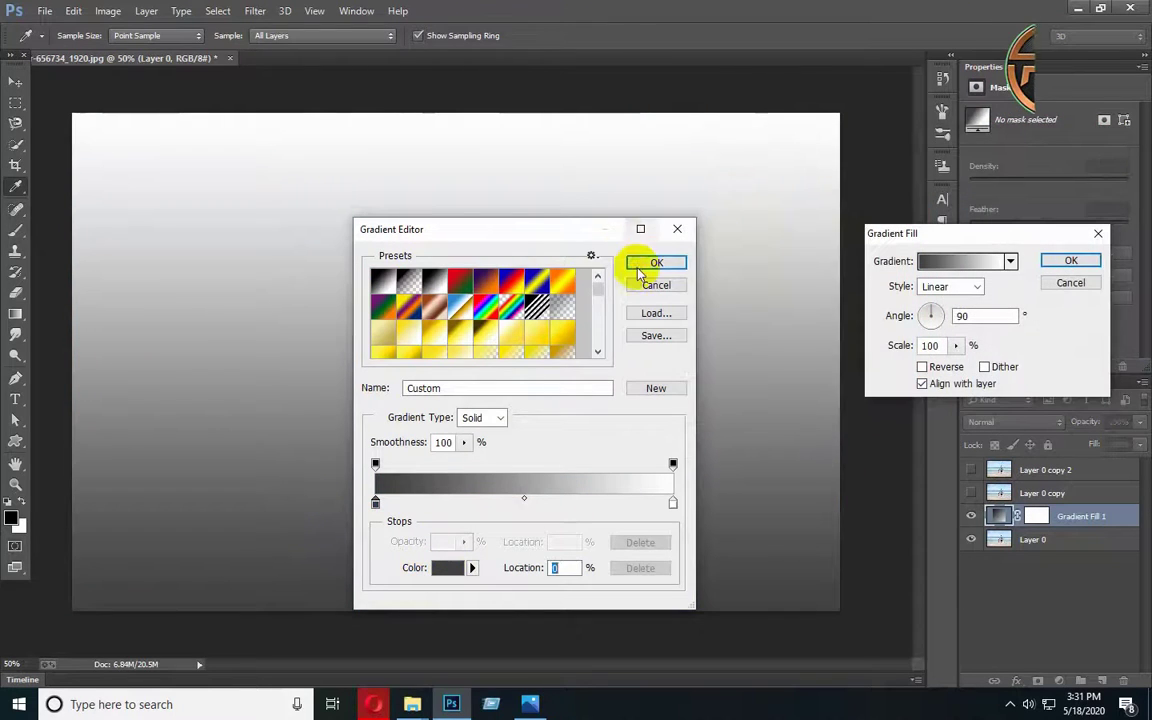
click(656, 262)
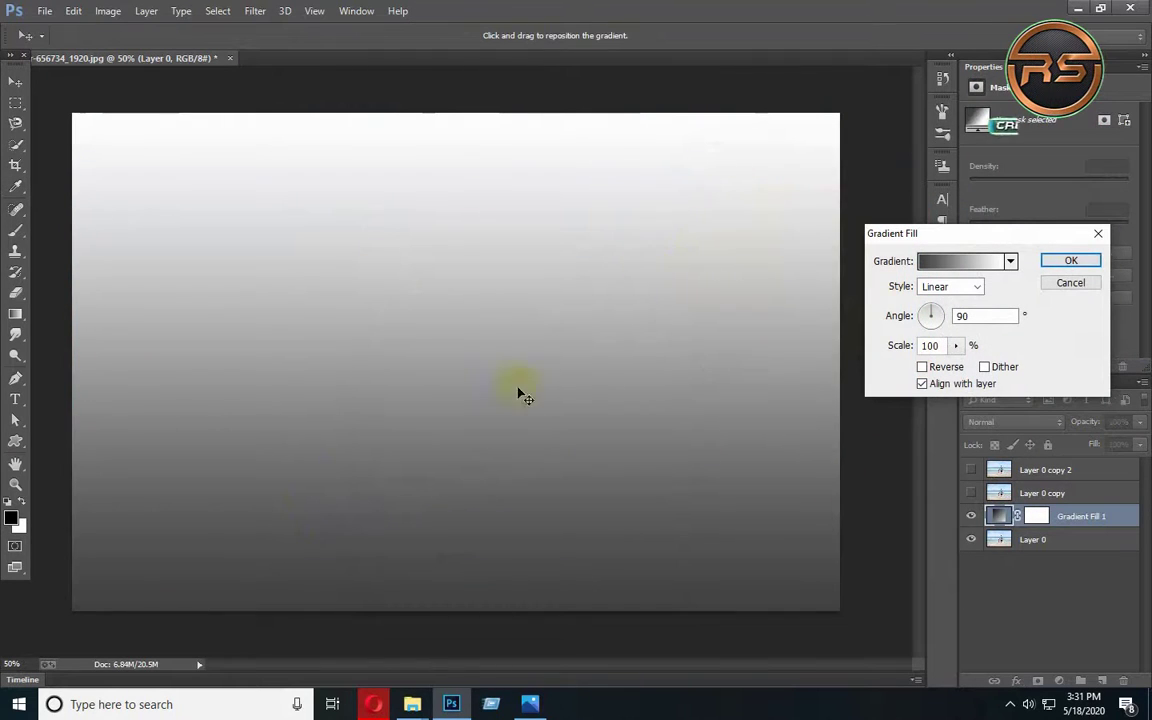
click(1073, 261)
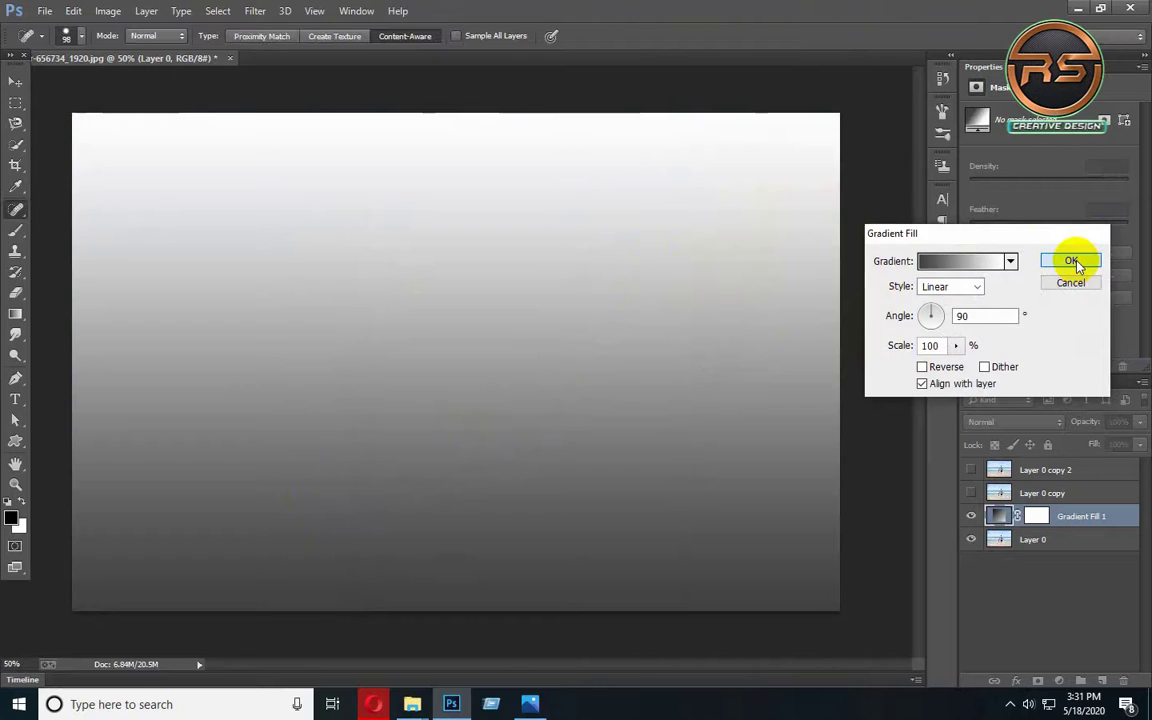
Step: Show Layer 0 copy and draw a rectangular selection about 1100 by 600 px around the child and the man's lower body
click(971, 495)
click(1050, 500)
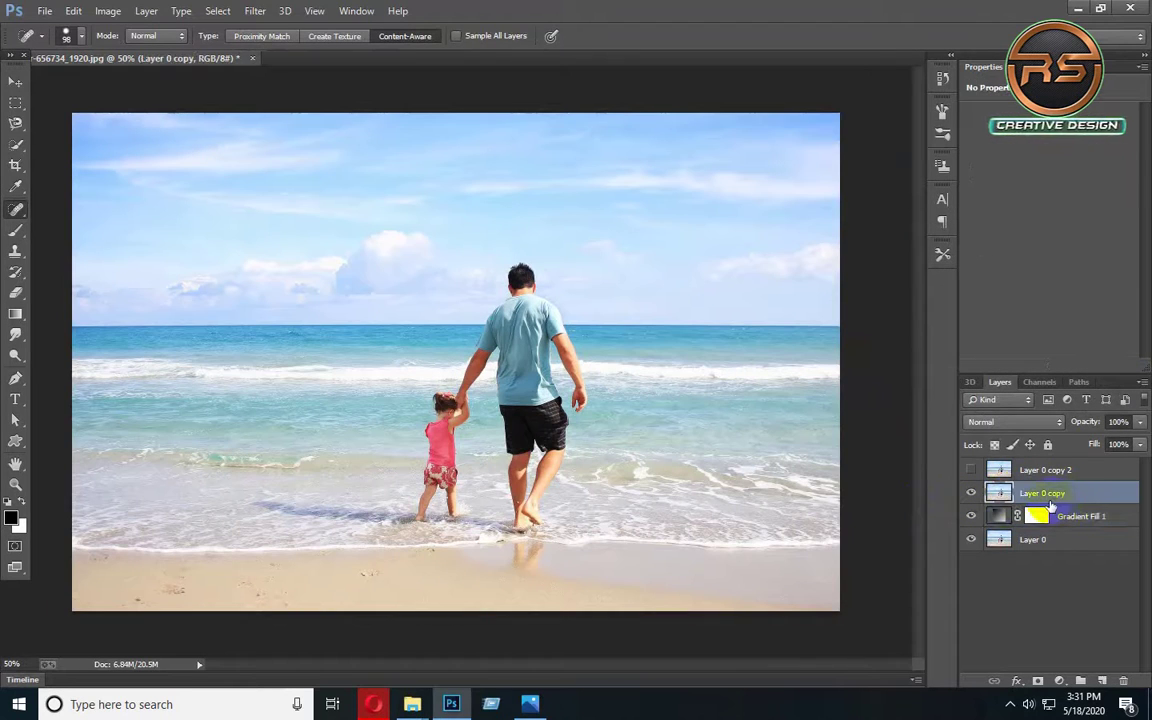
click(15, 103)
click(116, 98)
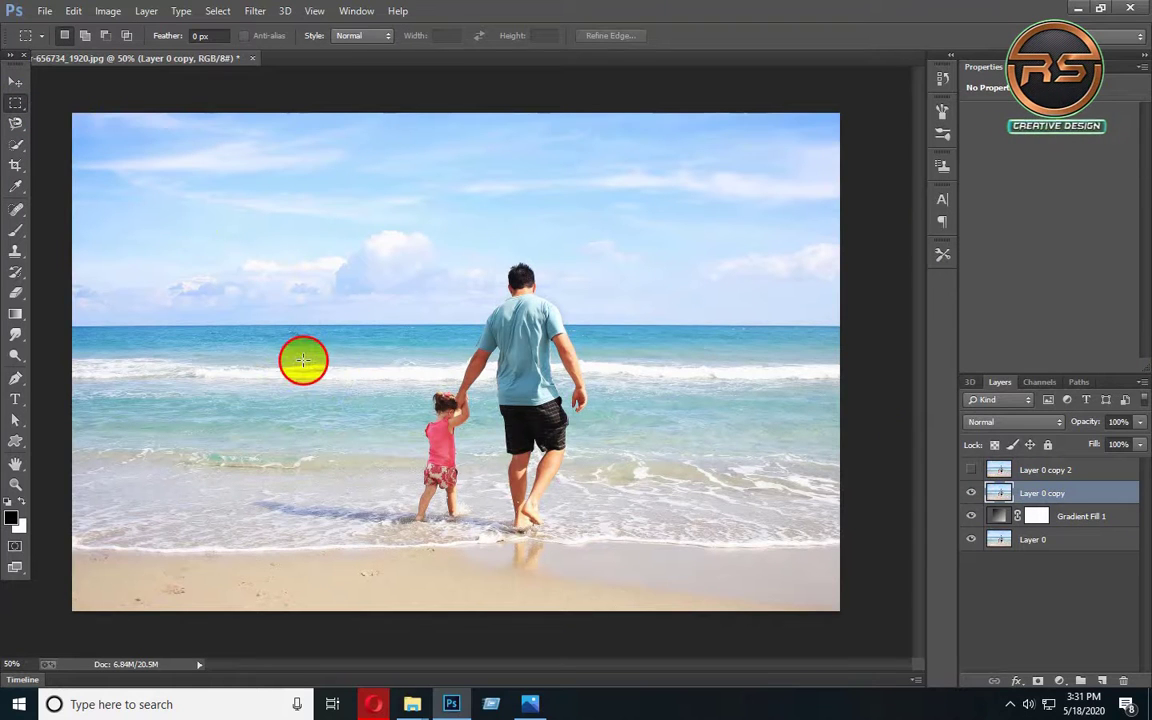
drag(303, 361, 707, 567)
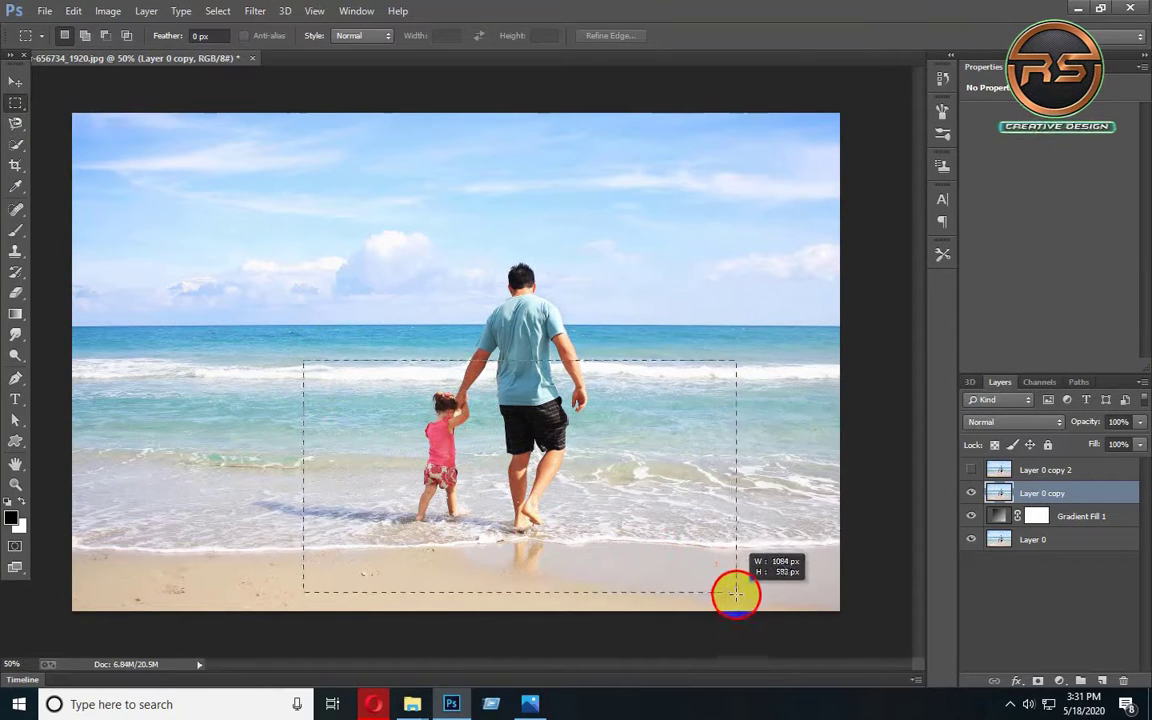
drag(740, 602, 741, 603)
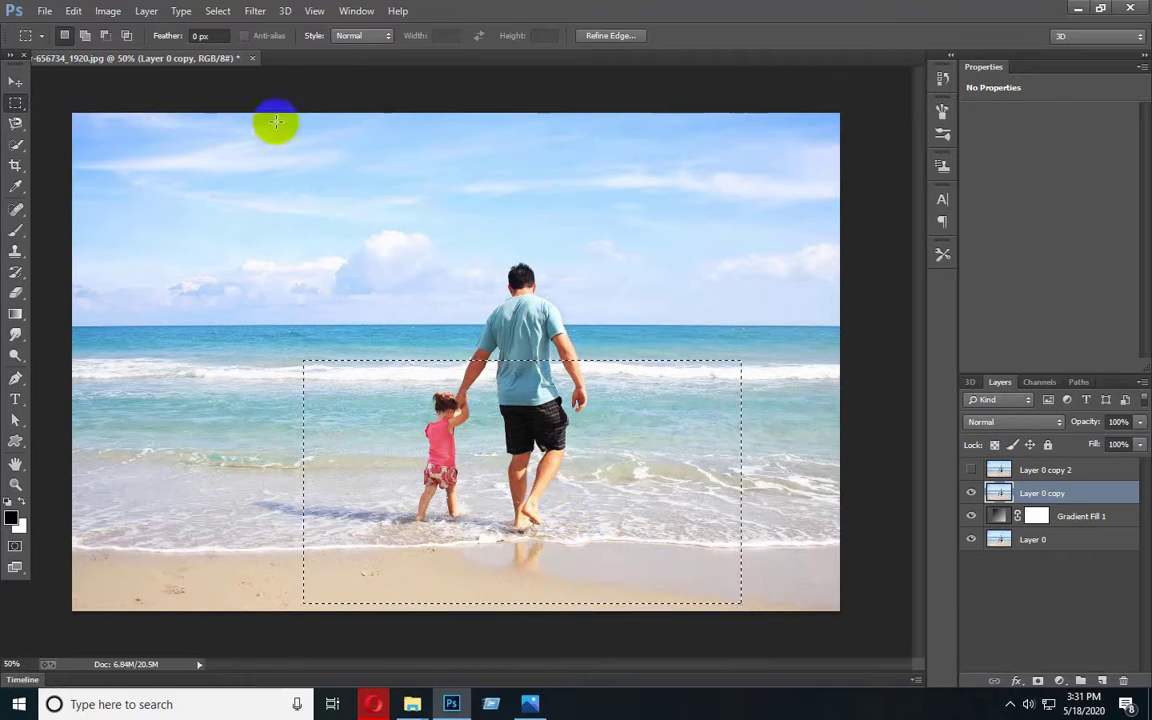
Step: Transform the selection with Perspective into a trapezoid, narrowing its upper edge and widening its lower edge to about 14.5° skew
click(219, 11)
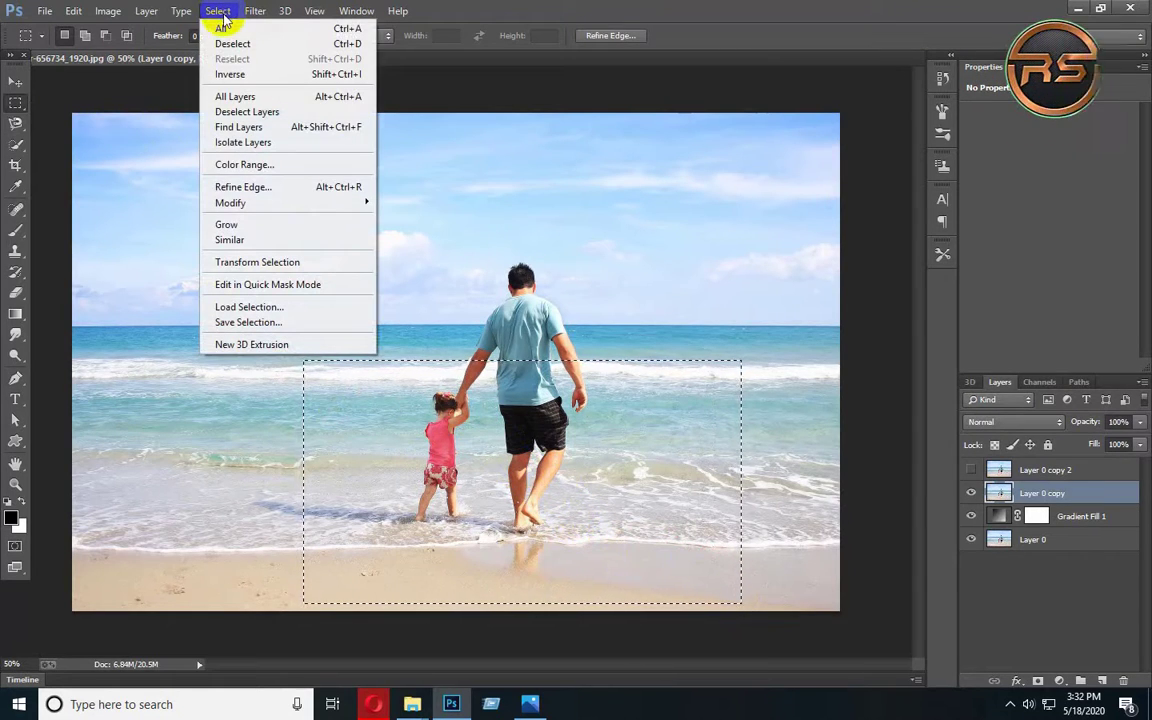
click(280, 262)
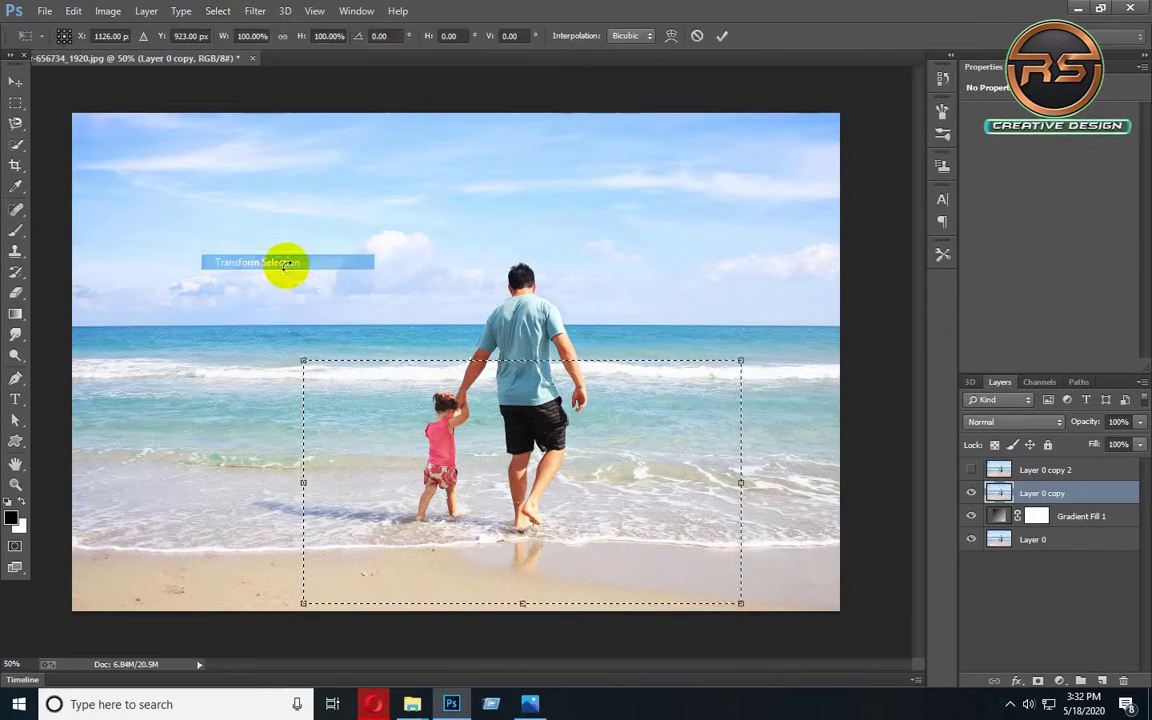
right_click(406, 402)
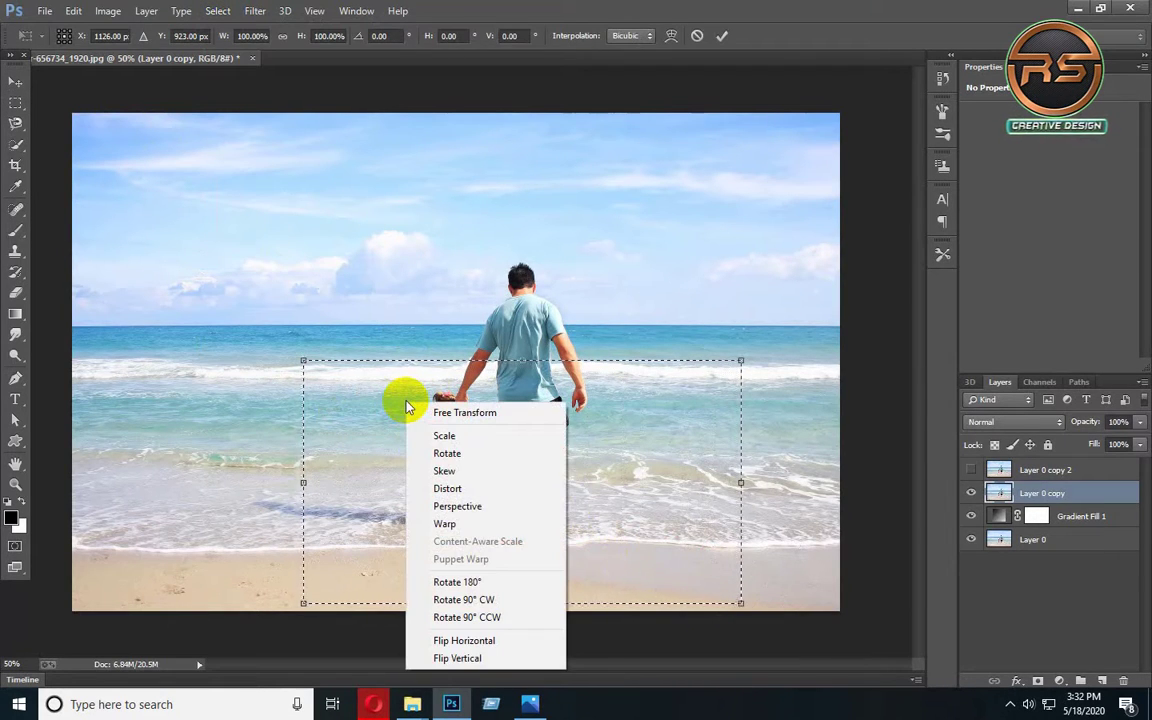
click(468, 504)
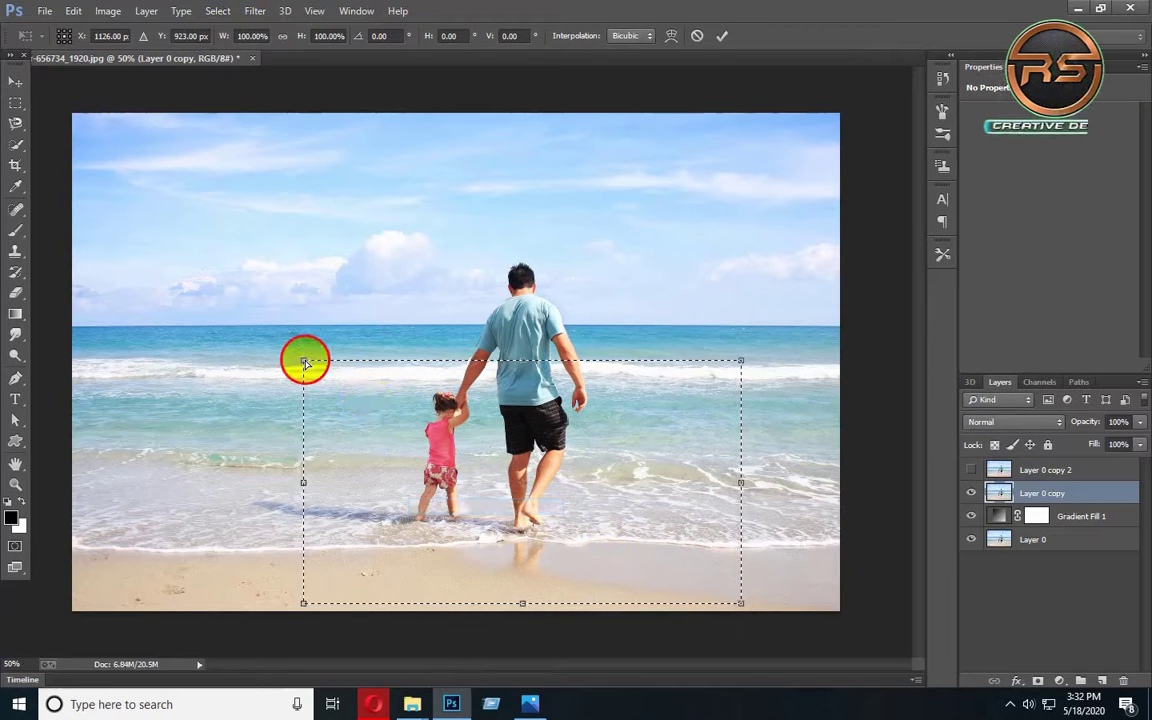
drag(304, 362, 349, 361)
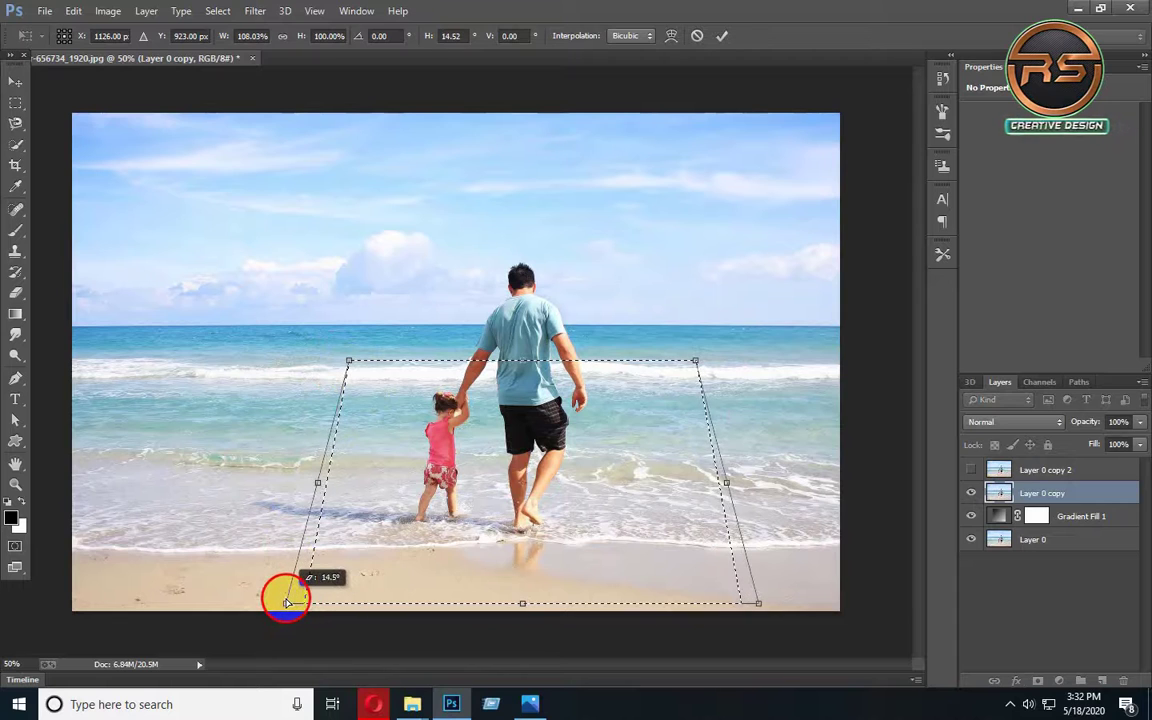
Step: Scale the selection vertically to about 320 px high, from just below the man's shorts to the sand below the feet
right_click(406, 420)
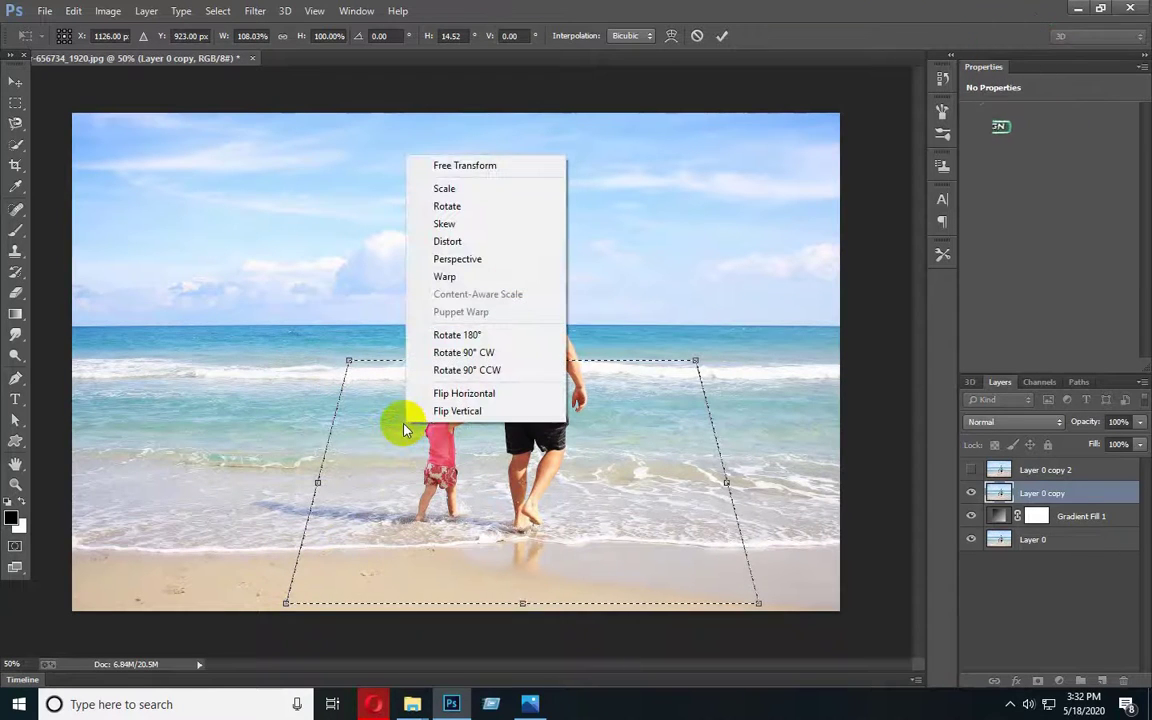
click(445, 188)
drag(522, 360, 522, 446)
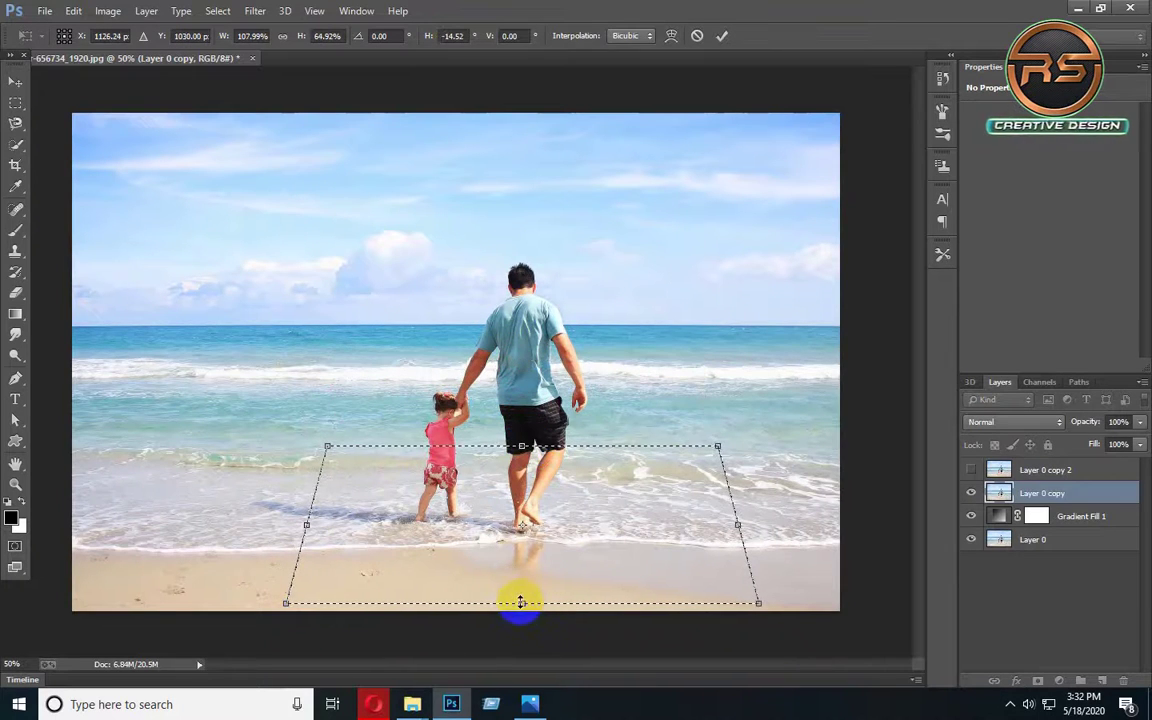
drag(520, 601, 521, 558)
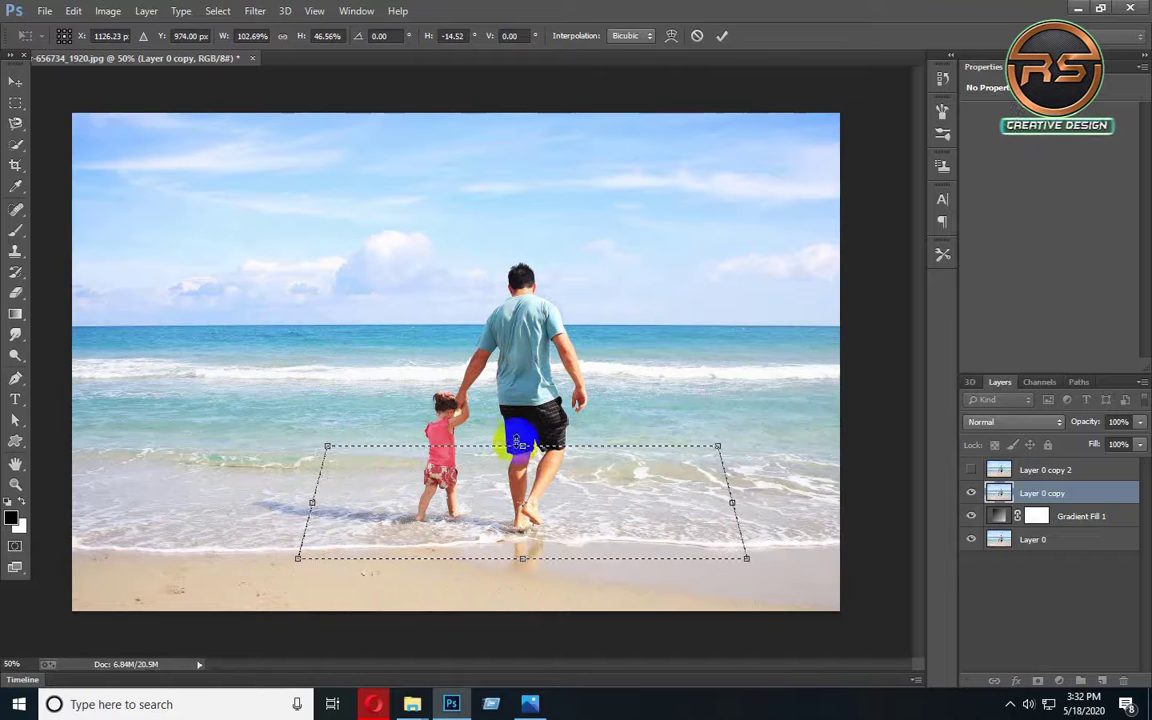
drag(522, 446, 522, 453)
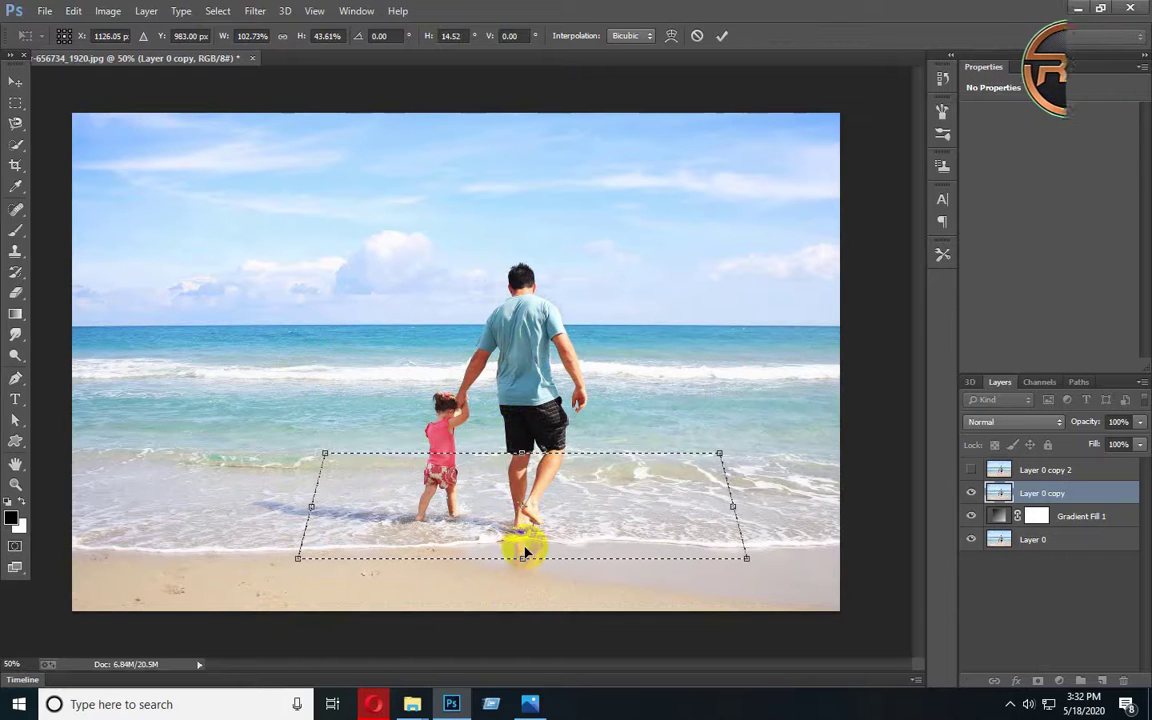
drag(522, 557, 525, 580)
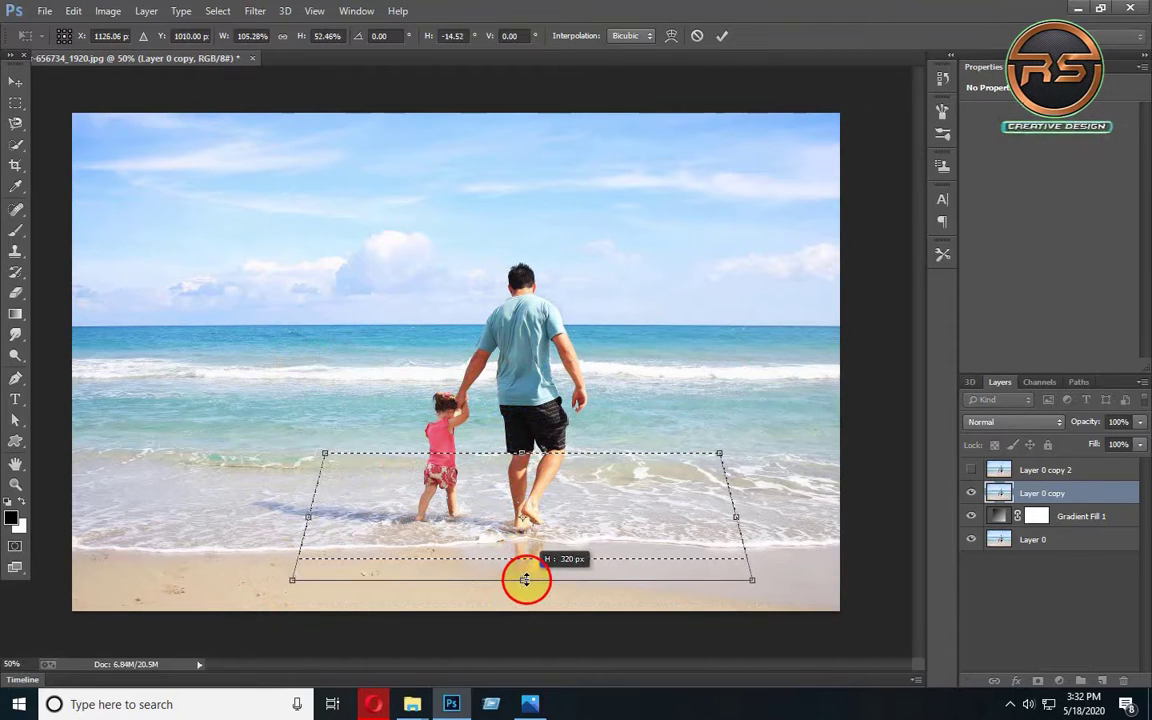
Step: Widen the selection's lower edge in perspective to about 22.6°, lower its upper edge slightly, and apply the transformation
right_click(500, 519)
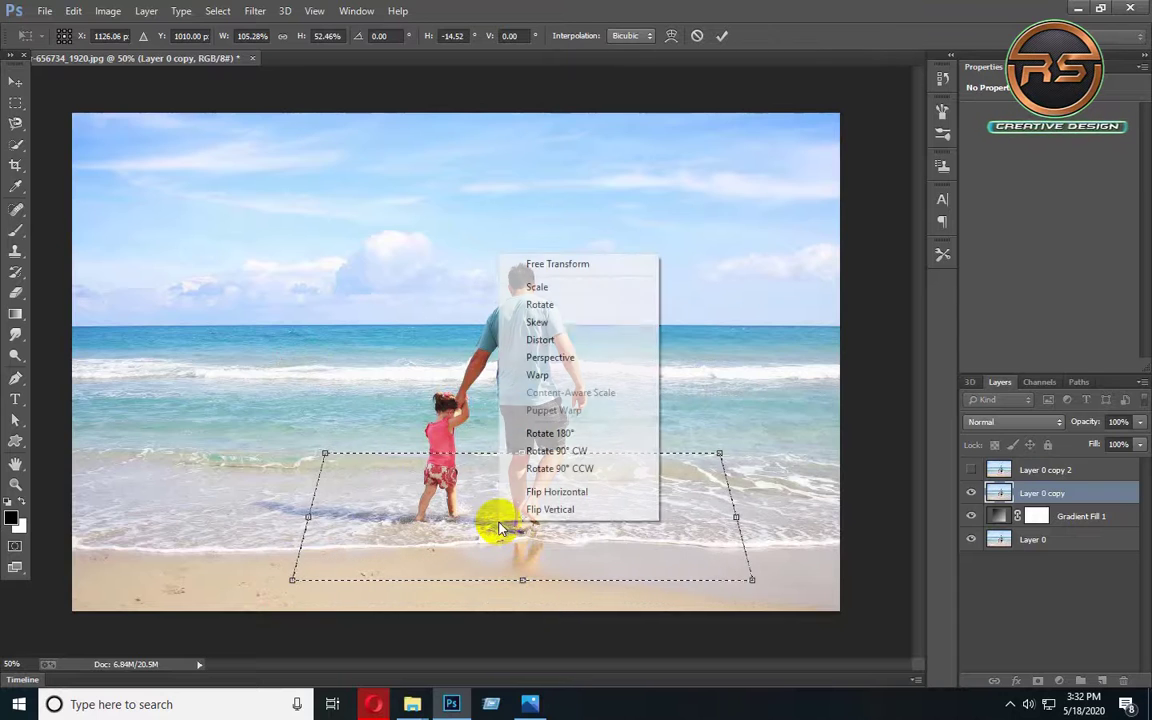
click(524, 357)
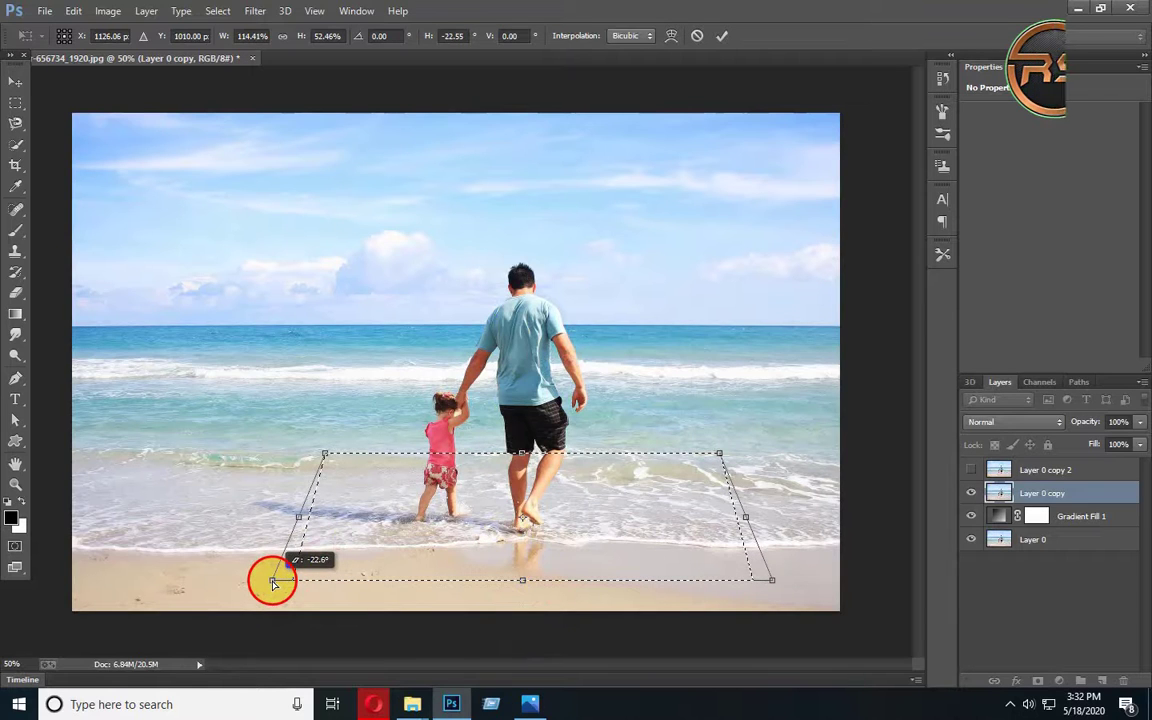
right_click(524, 457)
click(561, 219)
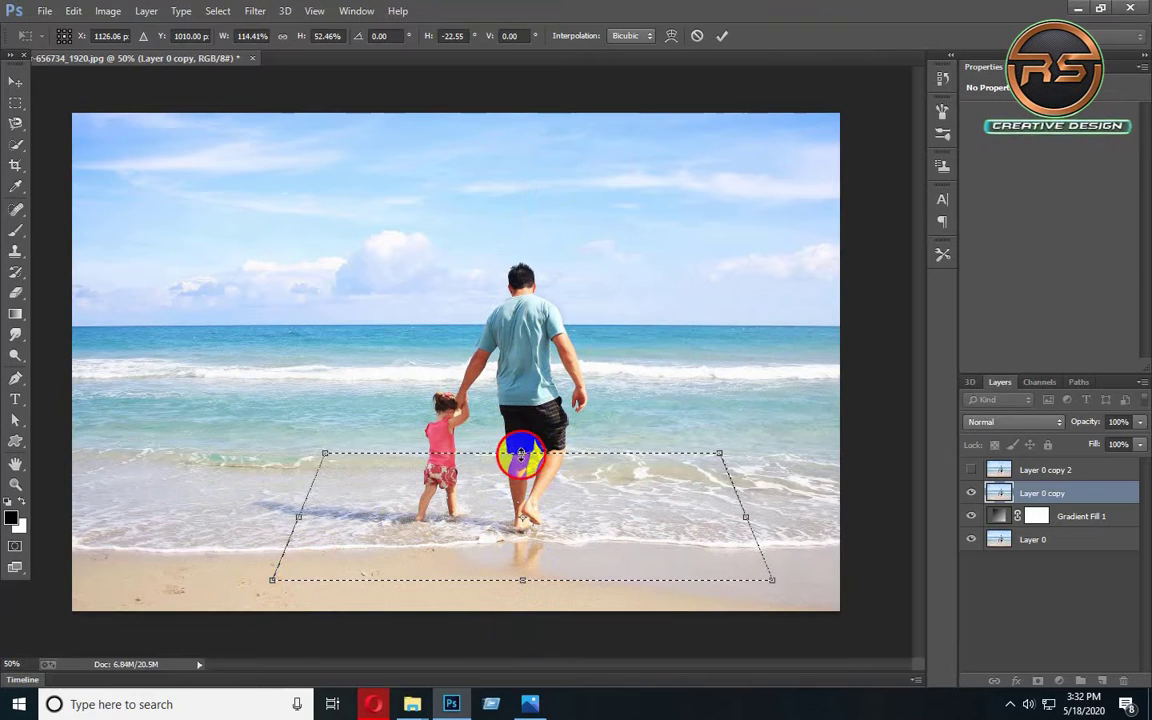
drag(521, 455, 520, 461)
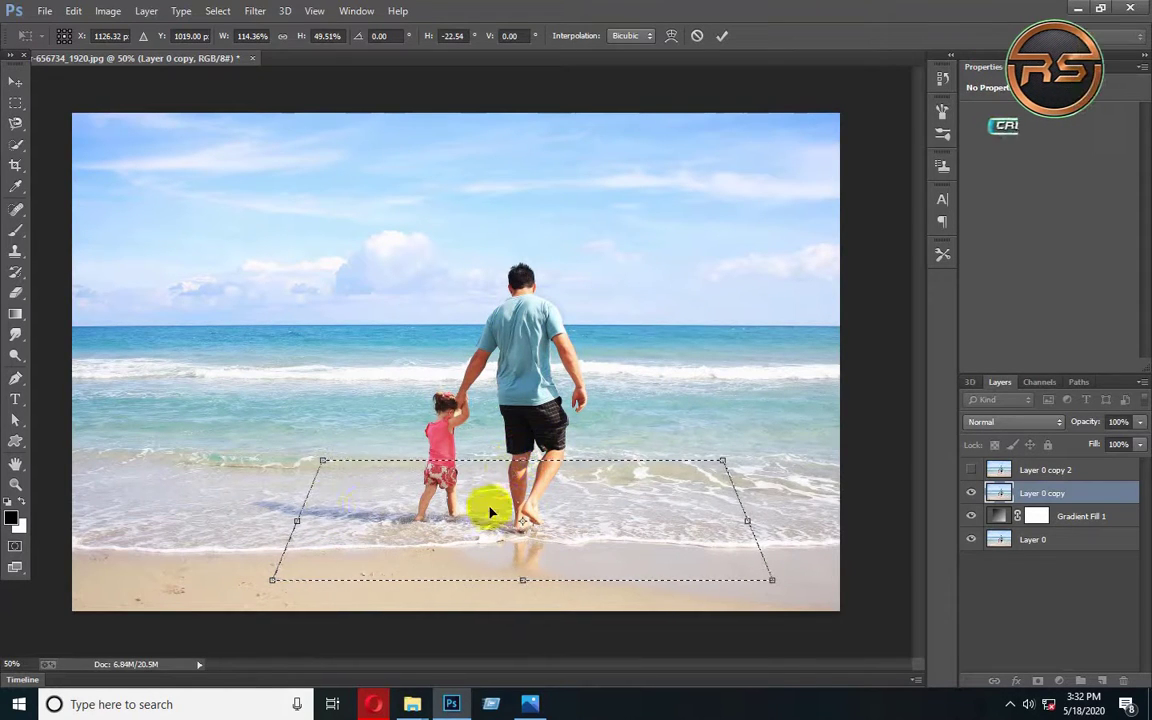
click(720, 38)
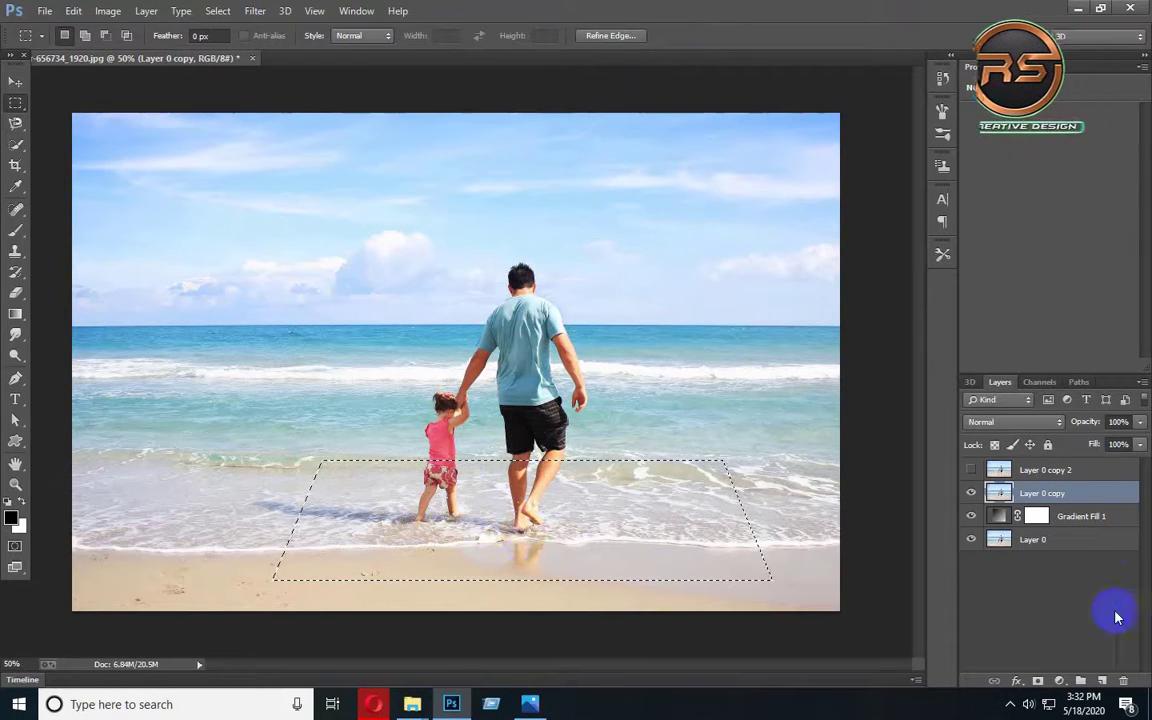
Step: Mask Layer 0 copy with the trapezoid selection and give it a 15 px black stroke positioned inside
click(1037, 683)
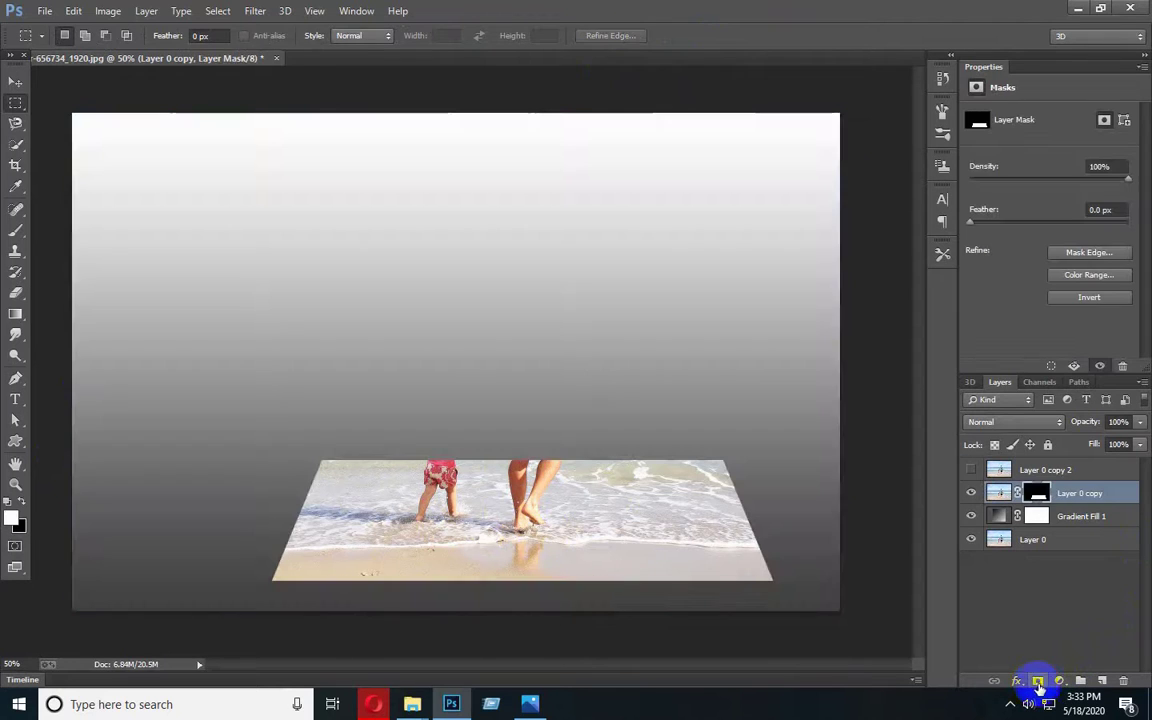
click(1023, 683)
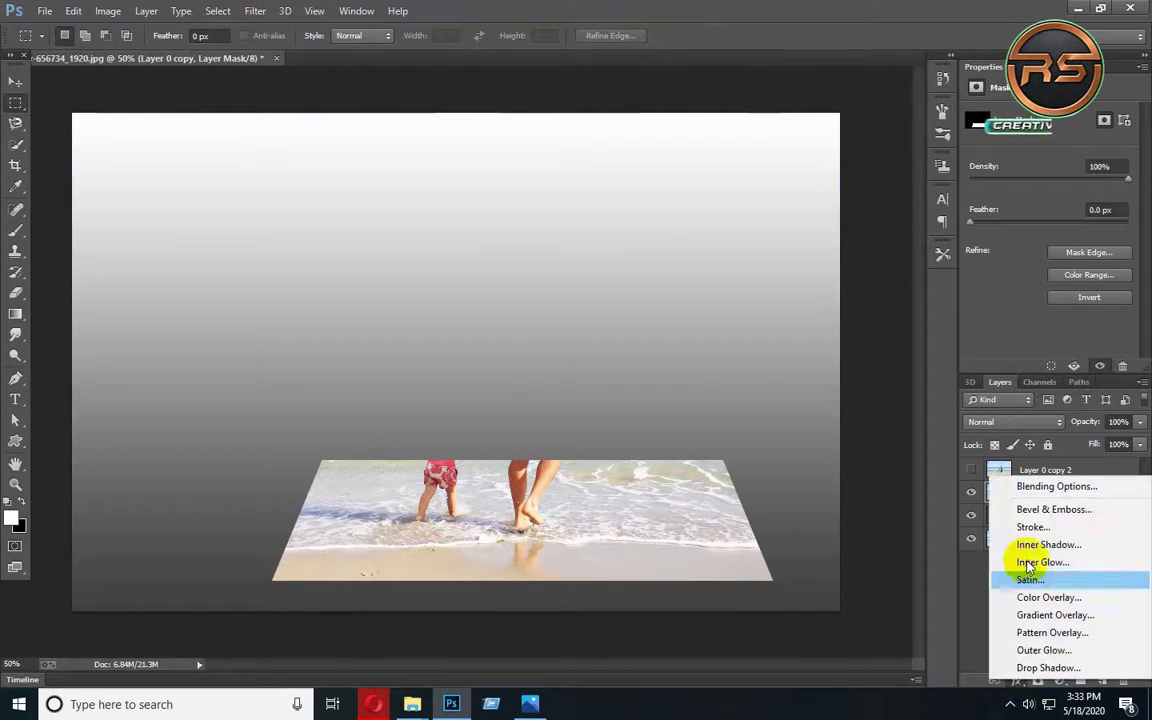
click(1030, 526)
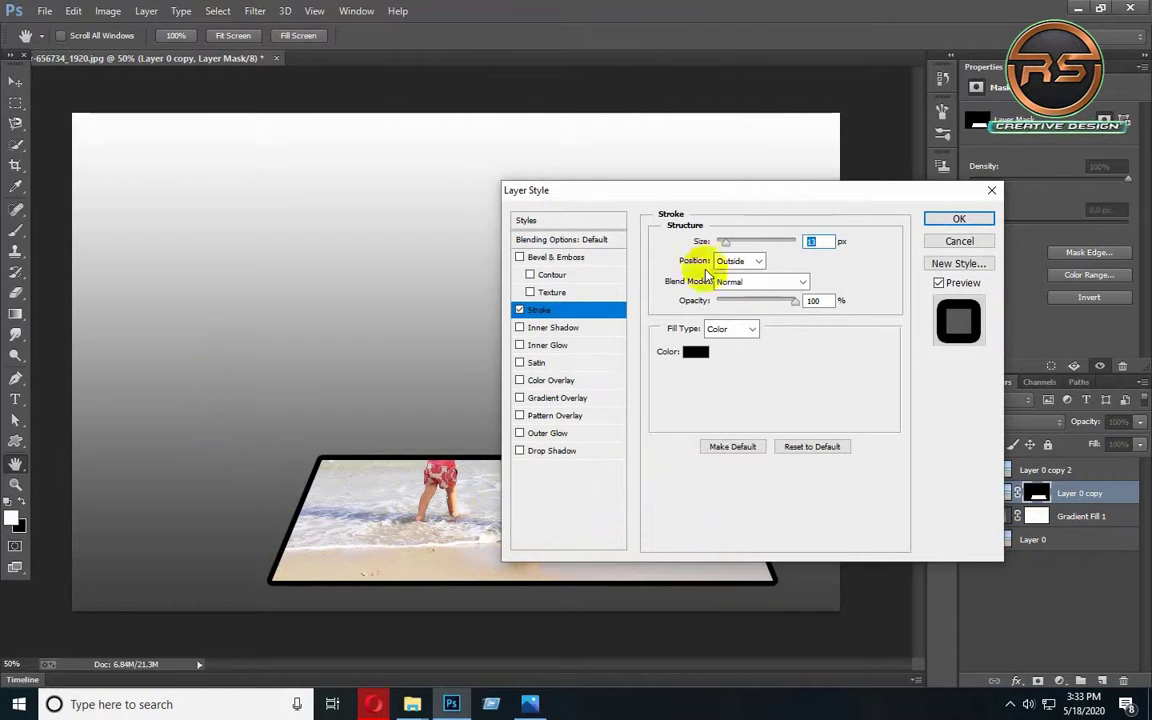
click(757, 261)
click(732, 290)
double_click(818, 241)
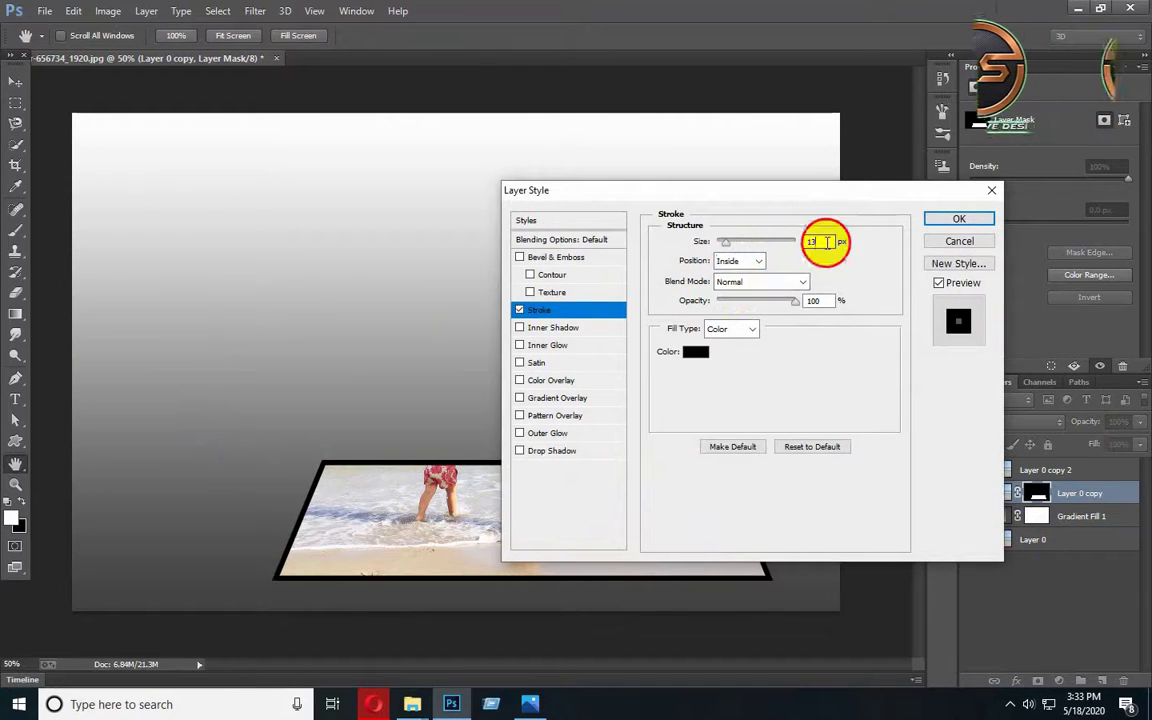
text(15)
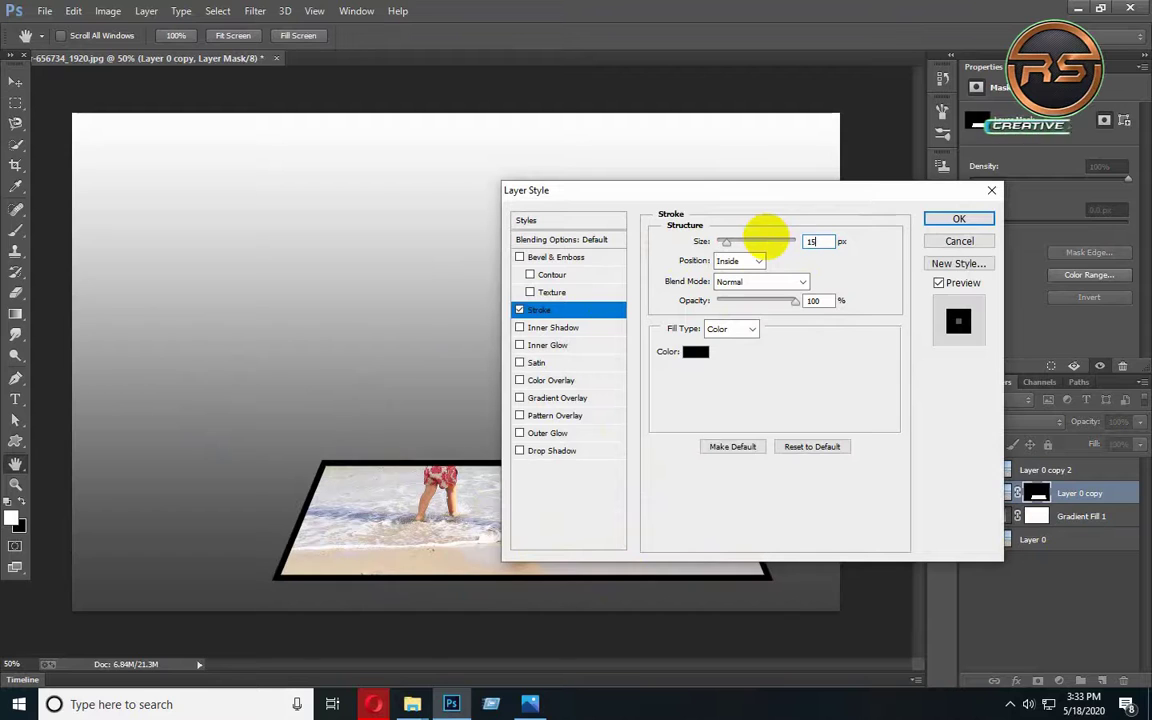
click(958, 220)
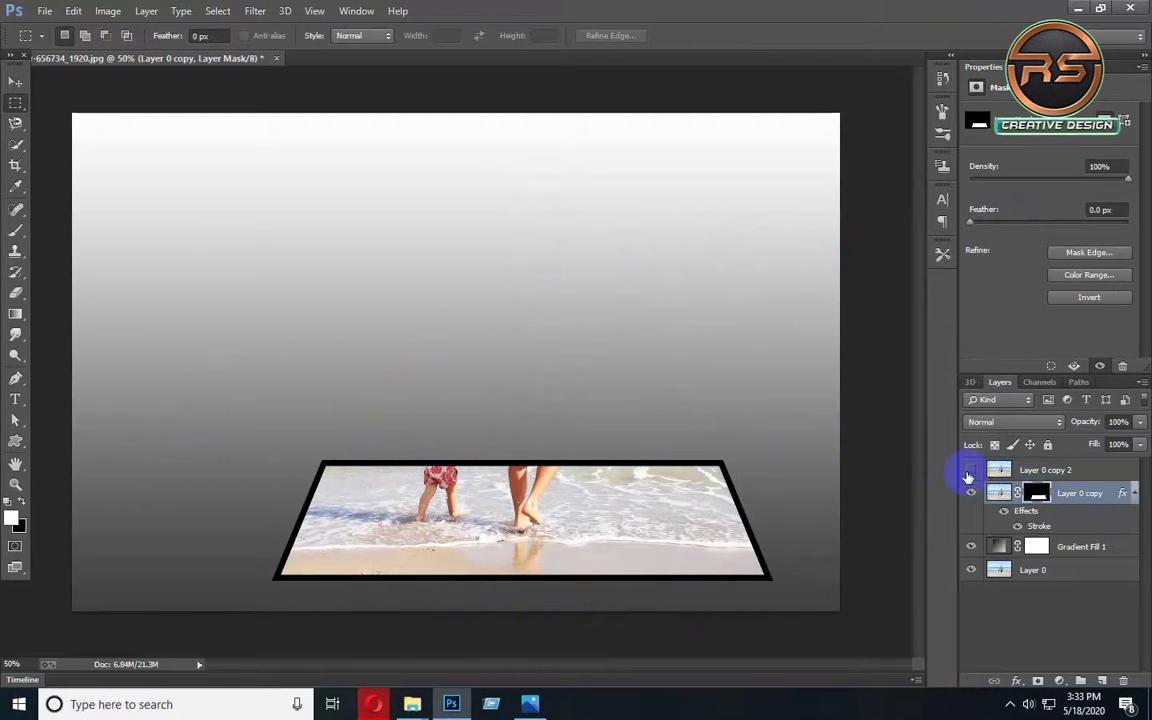
Step: Show Layer 0 copy 2 and select the man from head to legs, including both arms, with Quick Selection in add mode
click(972, 470)
click(1020, 471)
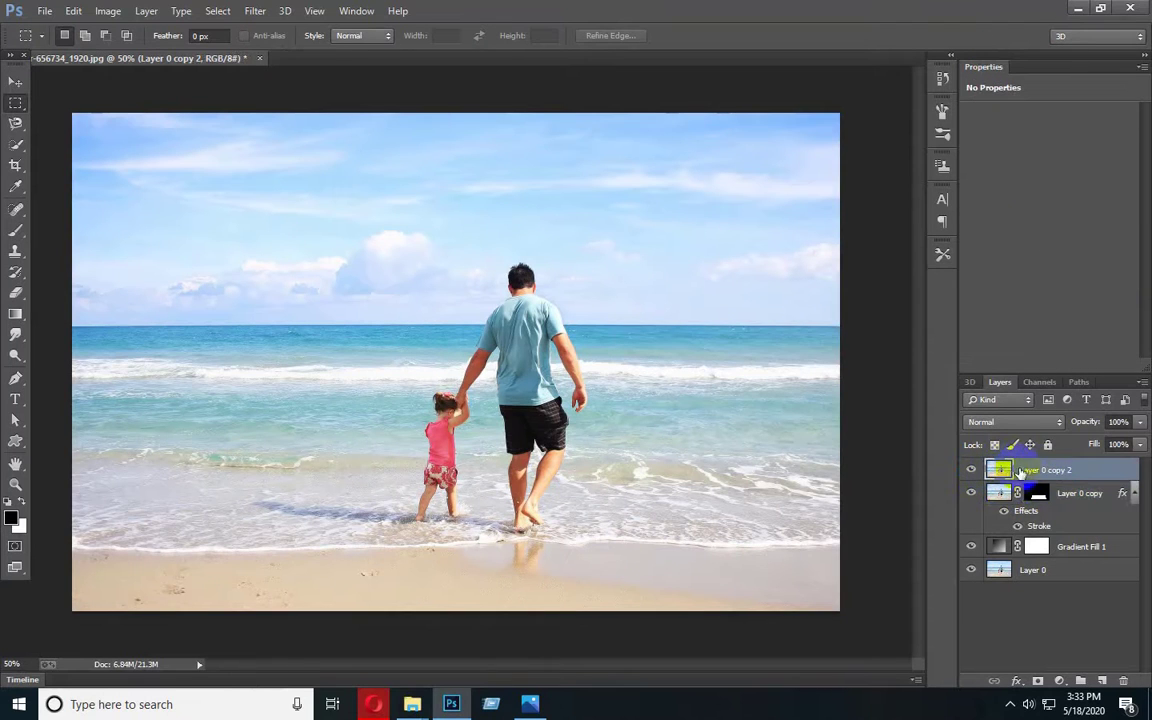
click(24, 138)
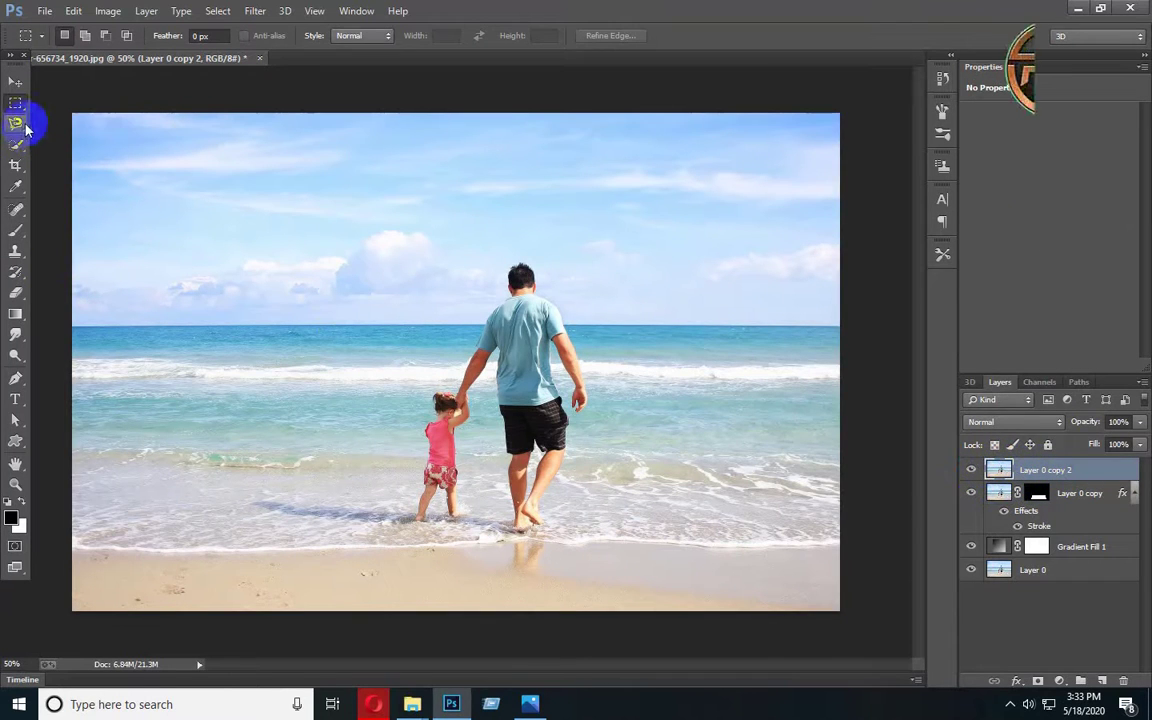
click(15, 144)
click(85, 142)
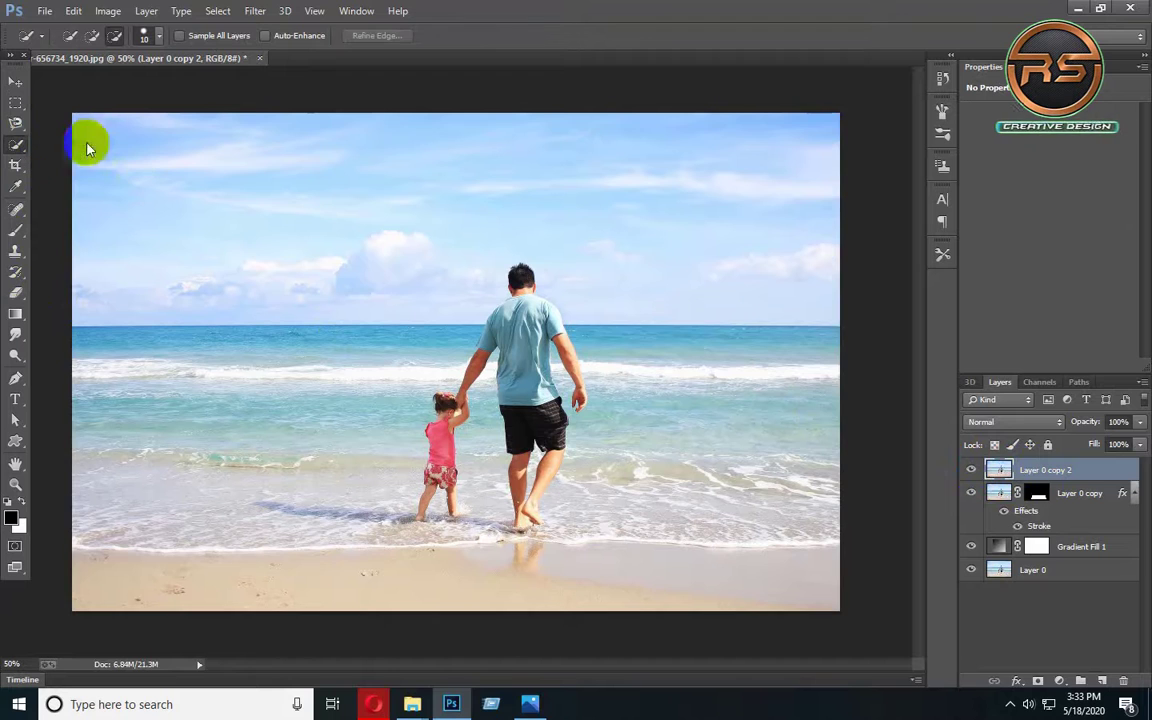
drag(545, 335, 583, 315)
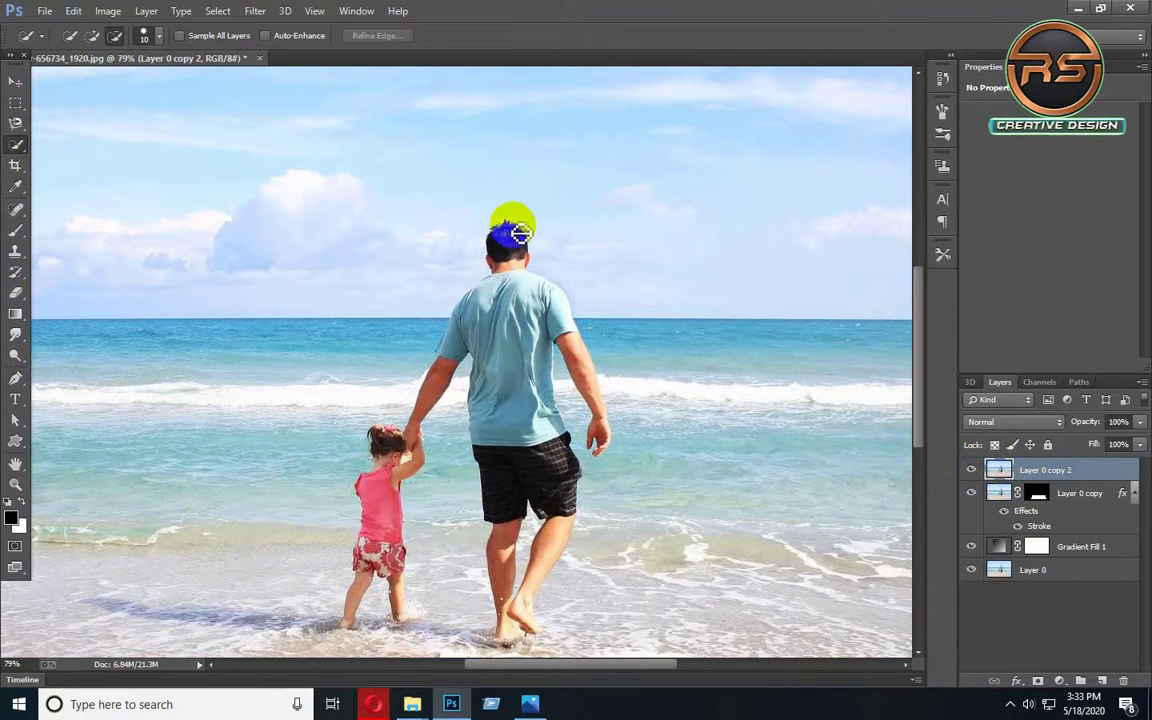
click(92, 35)
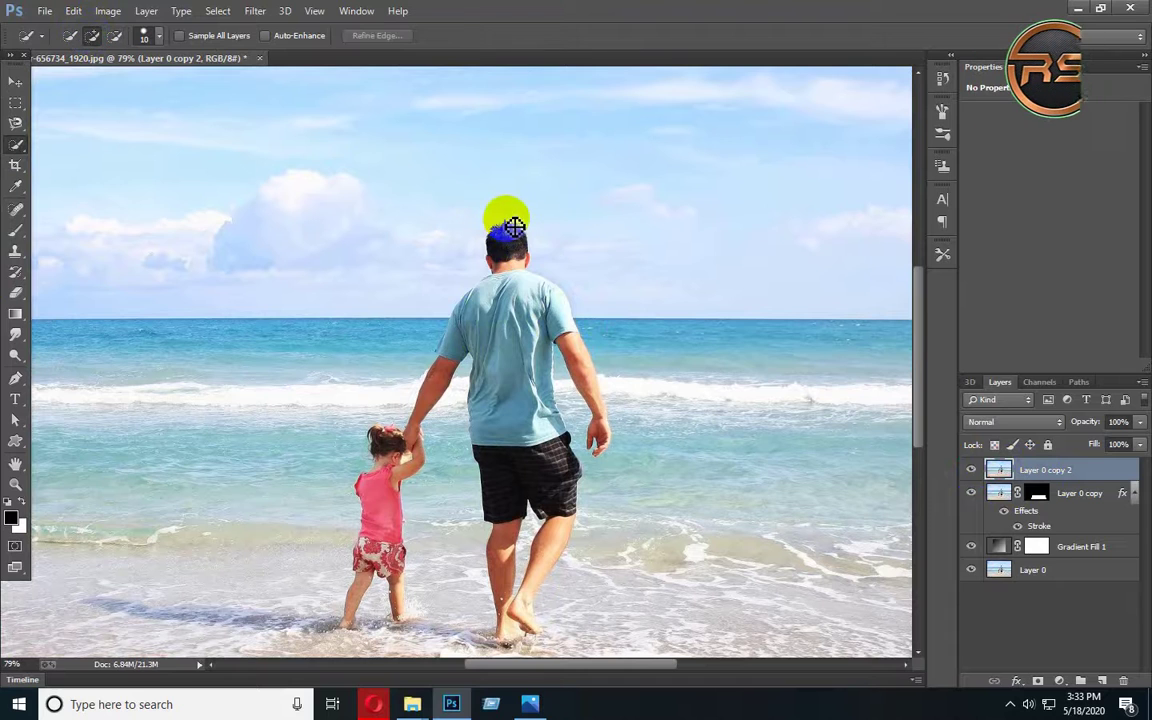
mouse_move(504, 221)
mouse_down()
mouse_move(548, 337)
mouse_move(525, 357)
mouse_up()
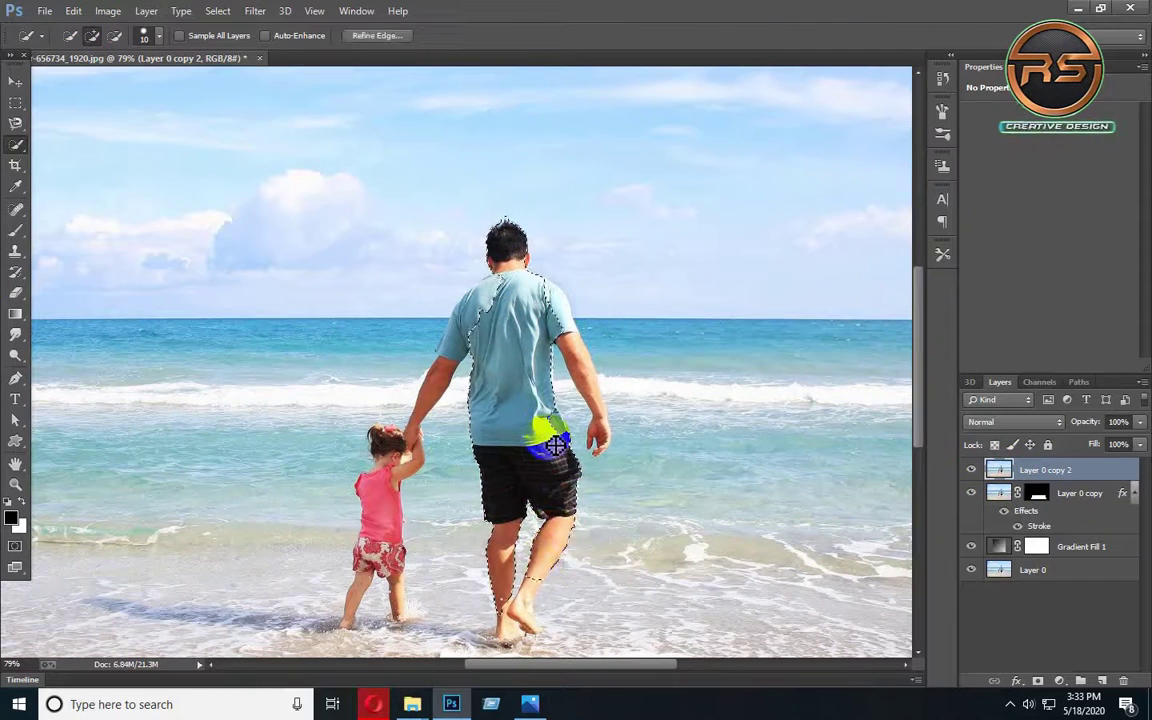
drag(576, 344, 586, 372)
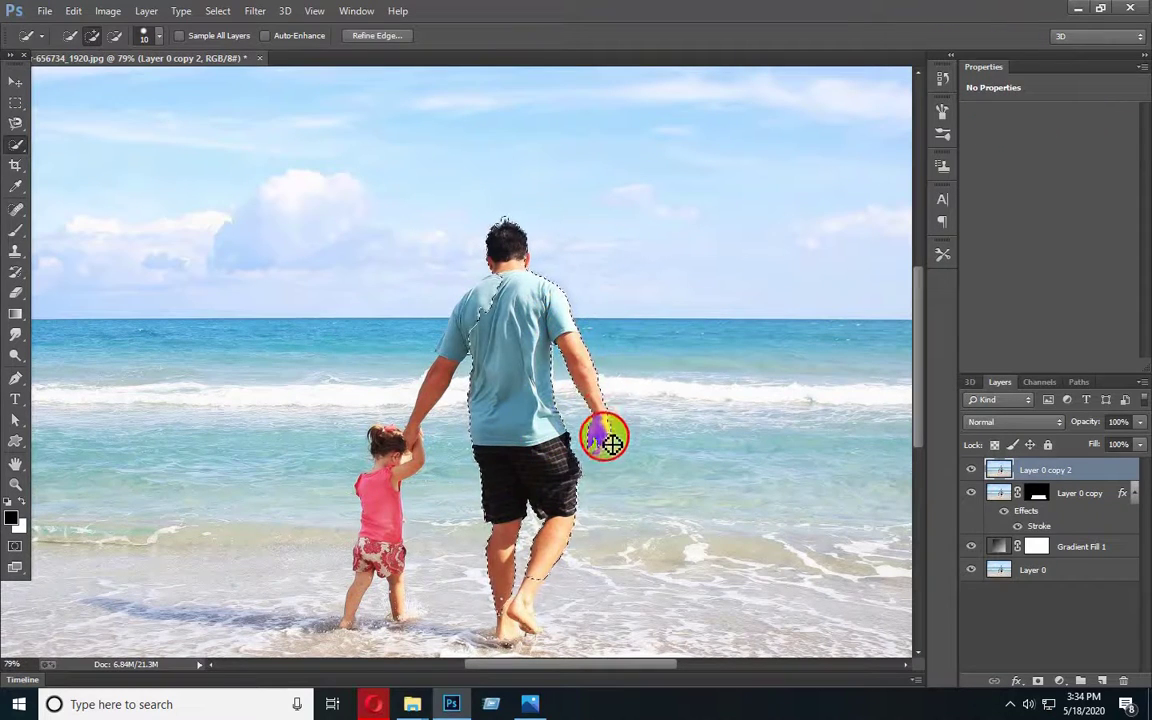
scroll(605, 457, up, 2)
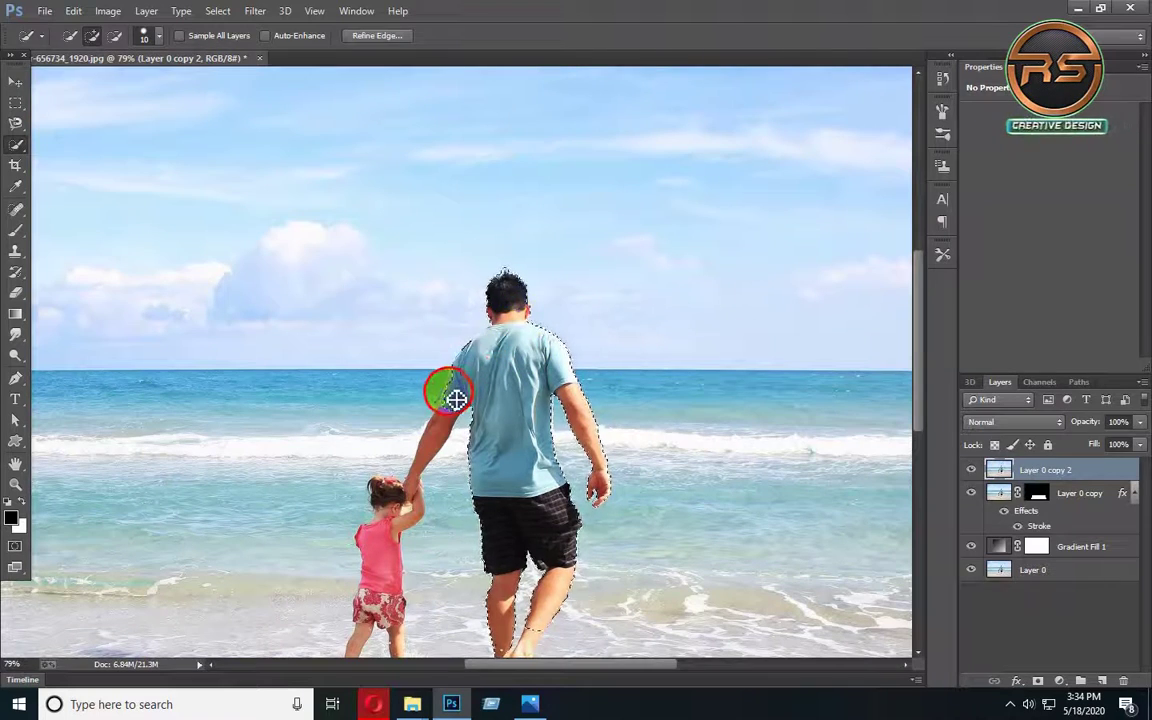
scroll(474, 423, down, 4)
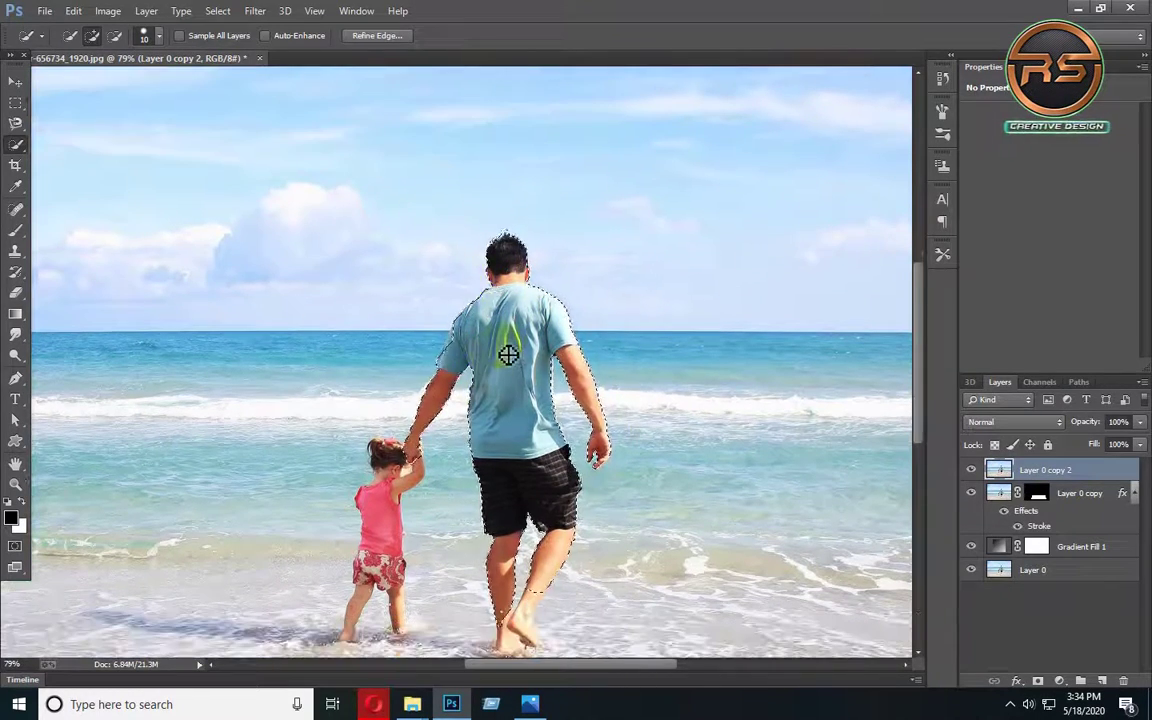
Step: Add the child's head, arm, pink top and patterned shorts to the selection
click(409, 401)
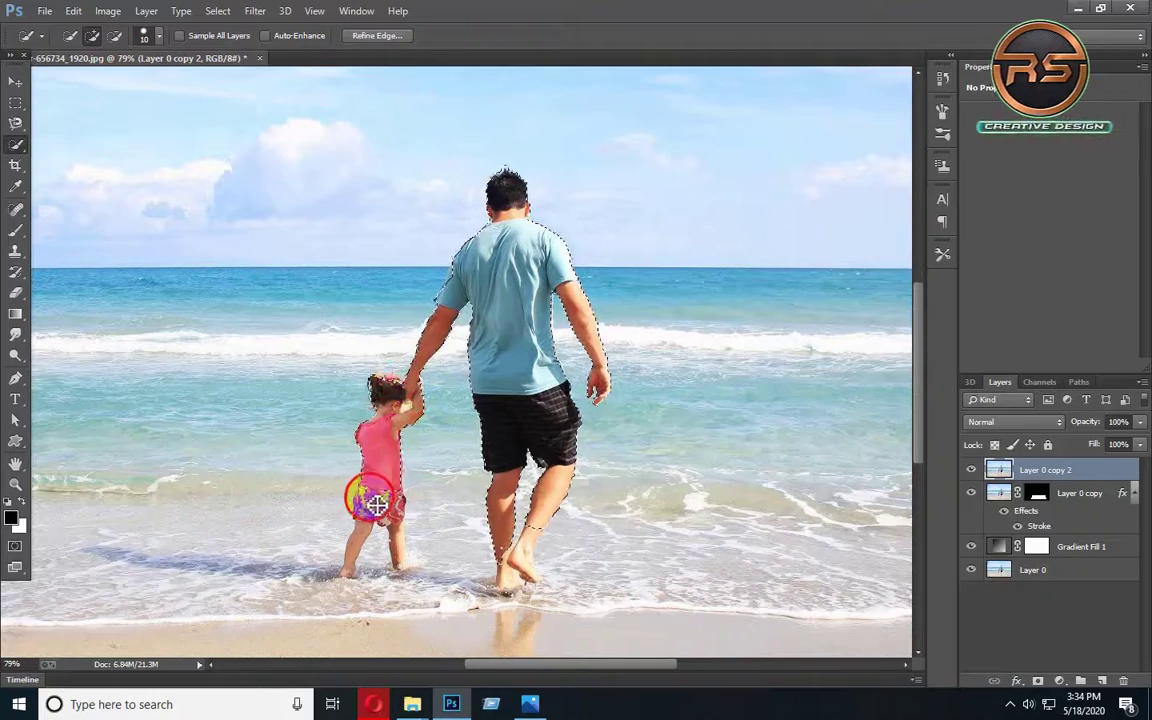
scroll(389, 443, up, 1)
scroll(389, 443, up, 1)
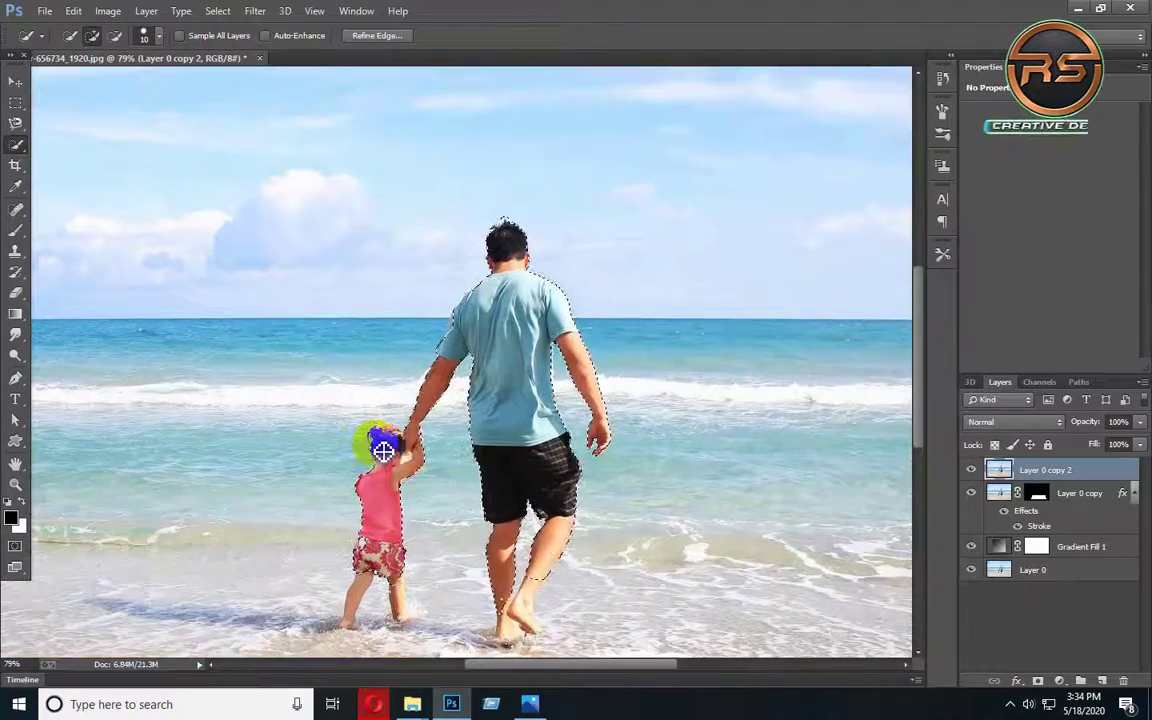
scroll(385, 450, up, 4)
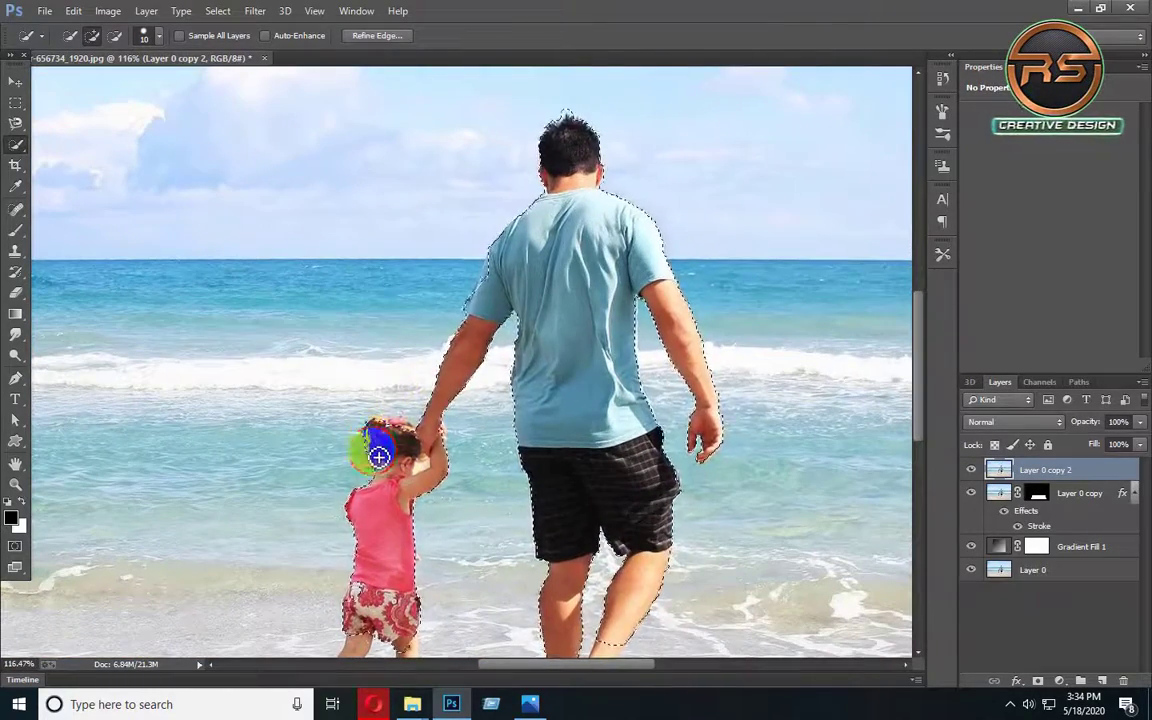
scroll(419, 449, down, 2)
scroll(419, 449, down, 2)
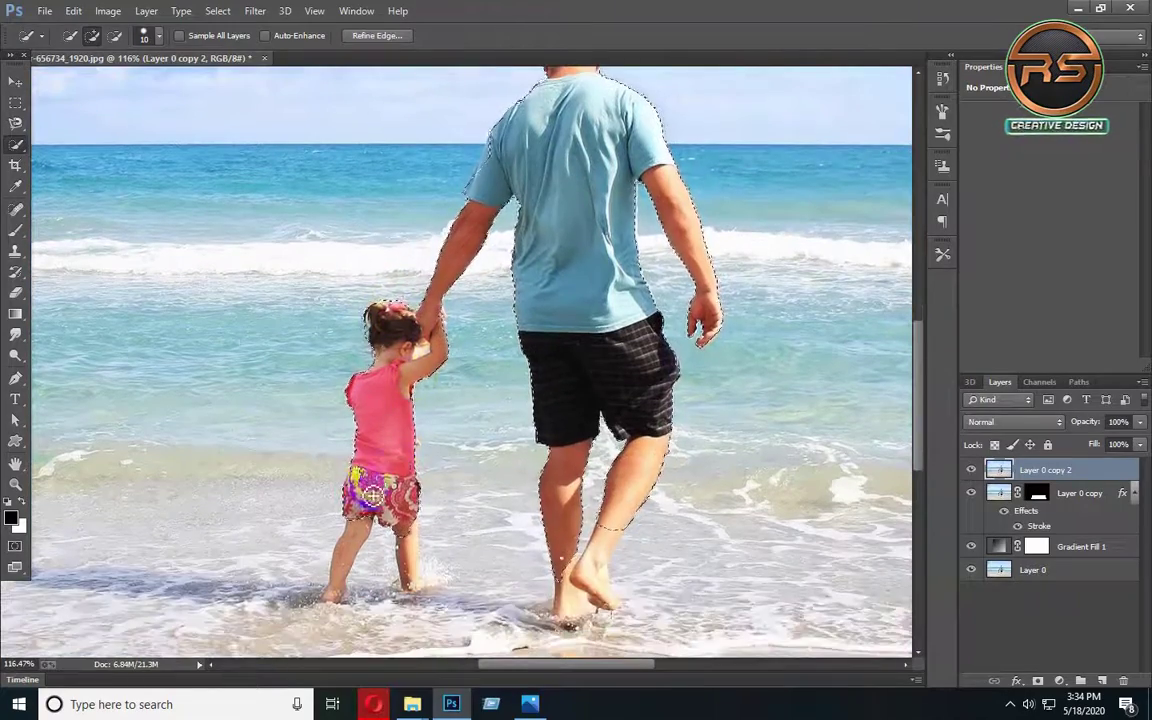
Step: Subtract the stray area above the man's hair from the selection and mask Layer 0 copy 2 with it
scroll(395, 404, up, 6)
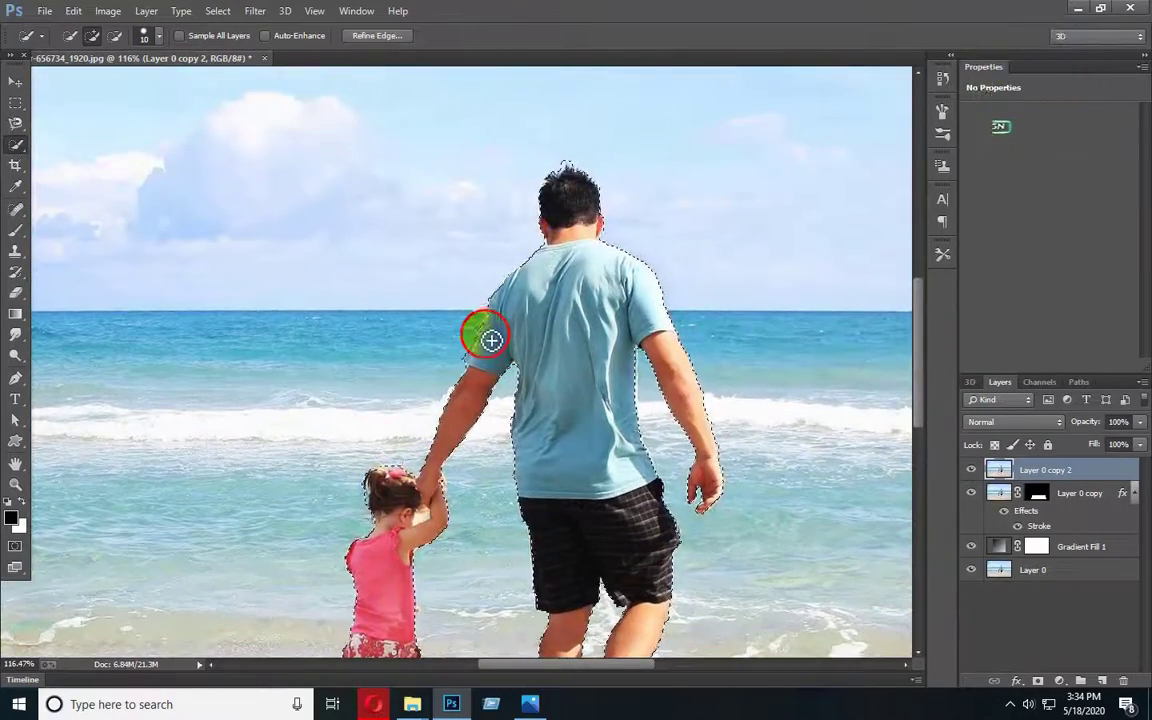
scroll(542, 301, up, 4)
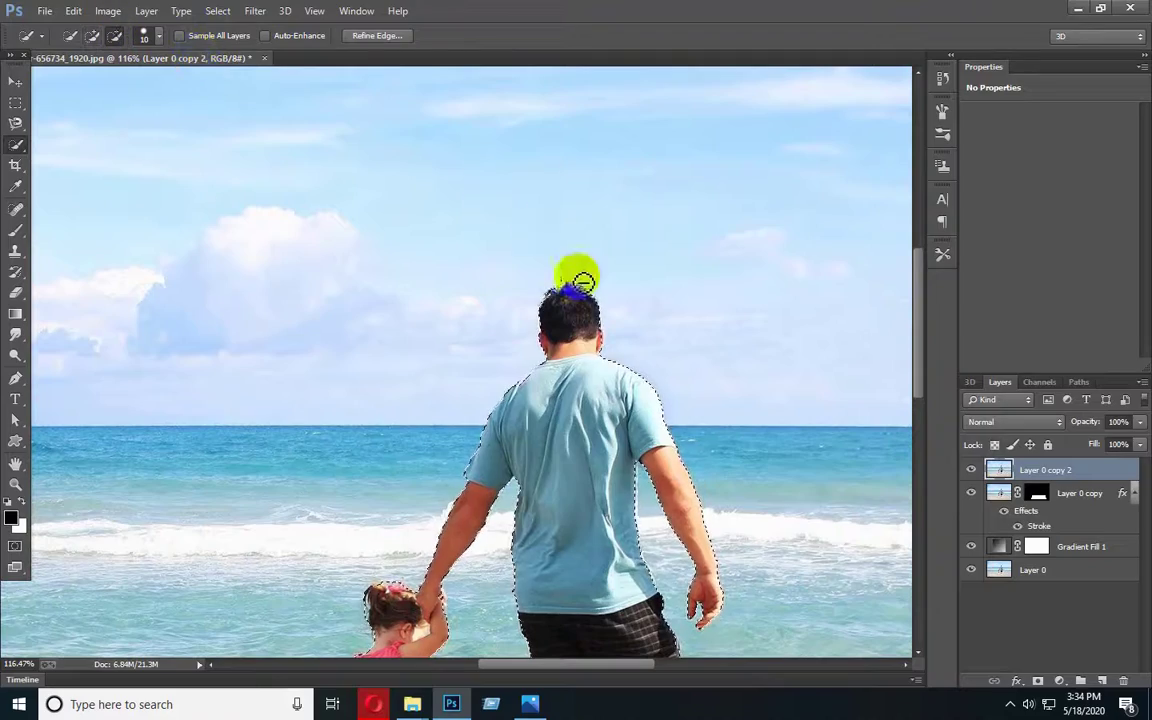
alt+click(563, 266)
scroll(600, 260, down, 10)
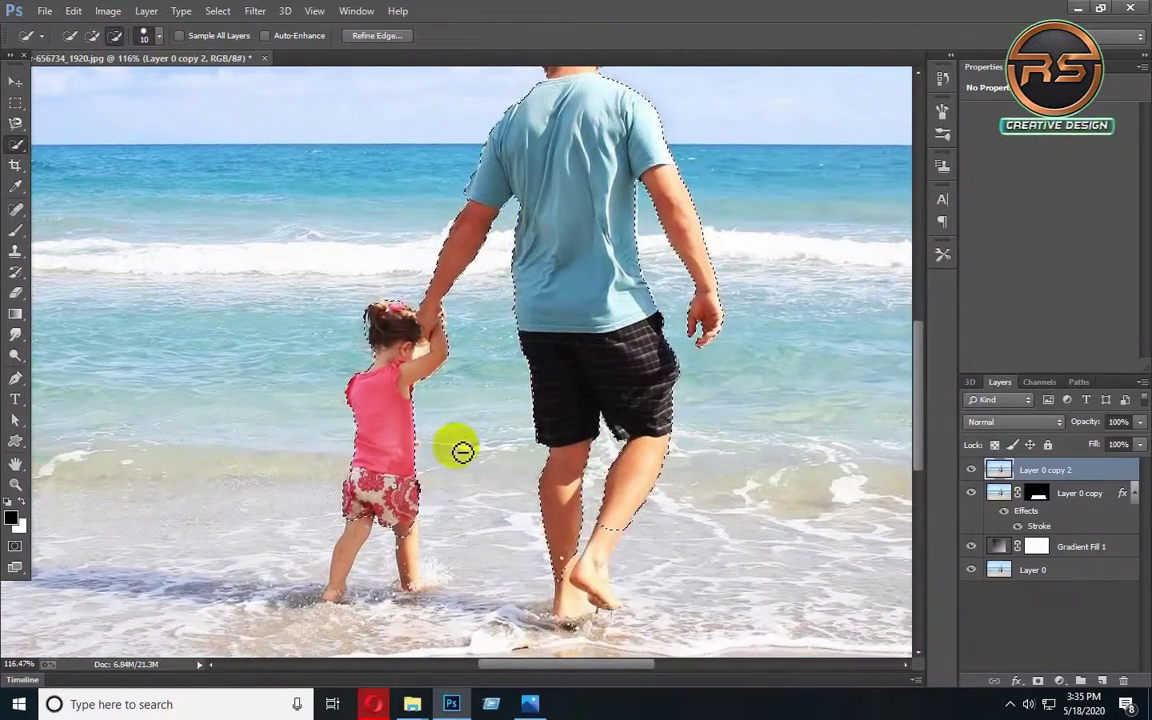
click(1038, 681)
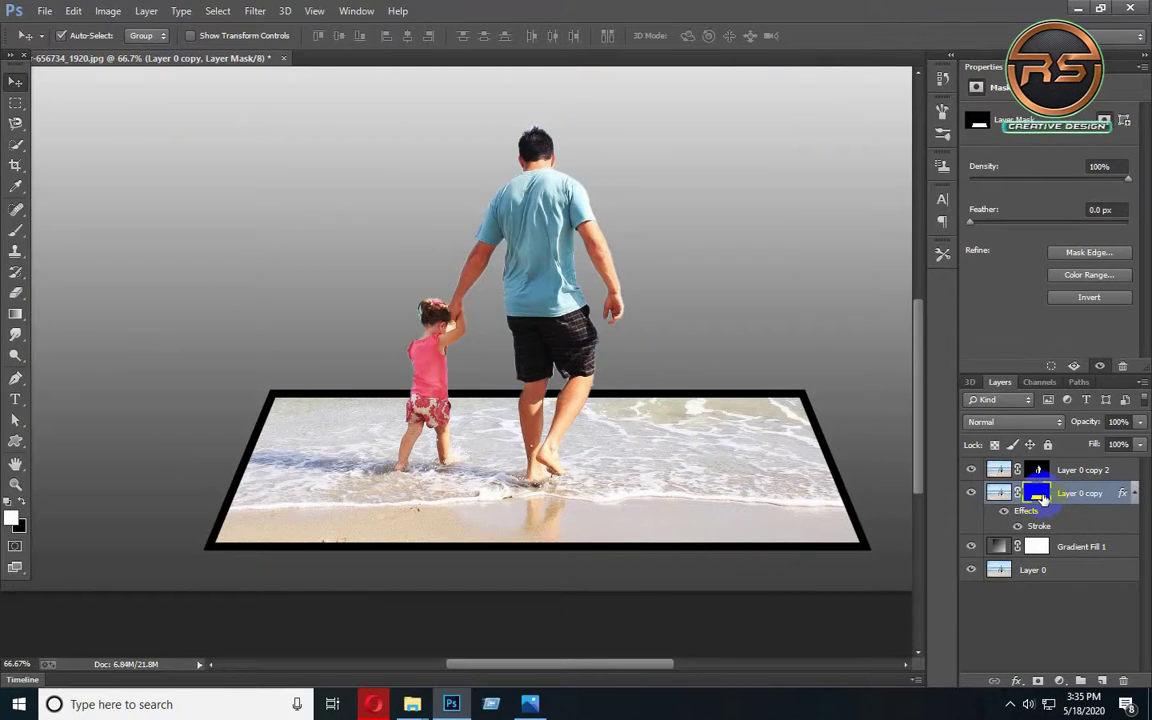
Step: Load Layer 0 copy's mask as a selection, fill it with black on a new layer beneath that layer, and deselect
ctrl+click(1038, 493)
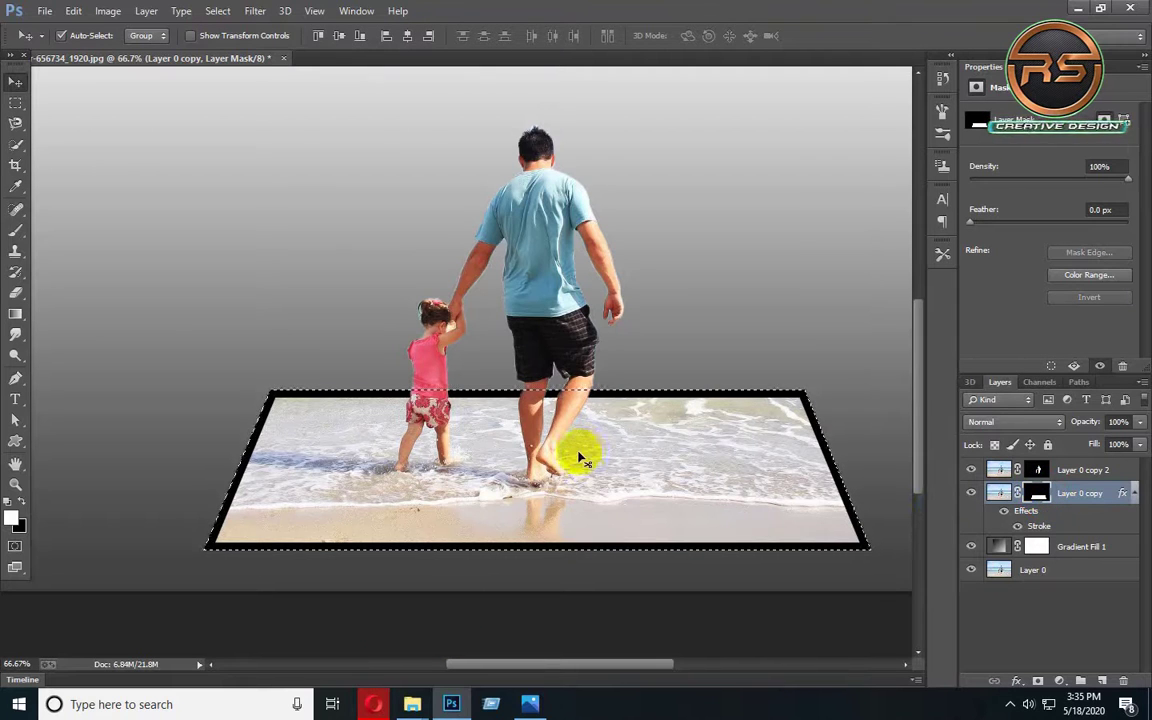
ctrl+click(1103, 680)
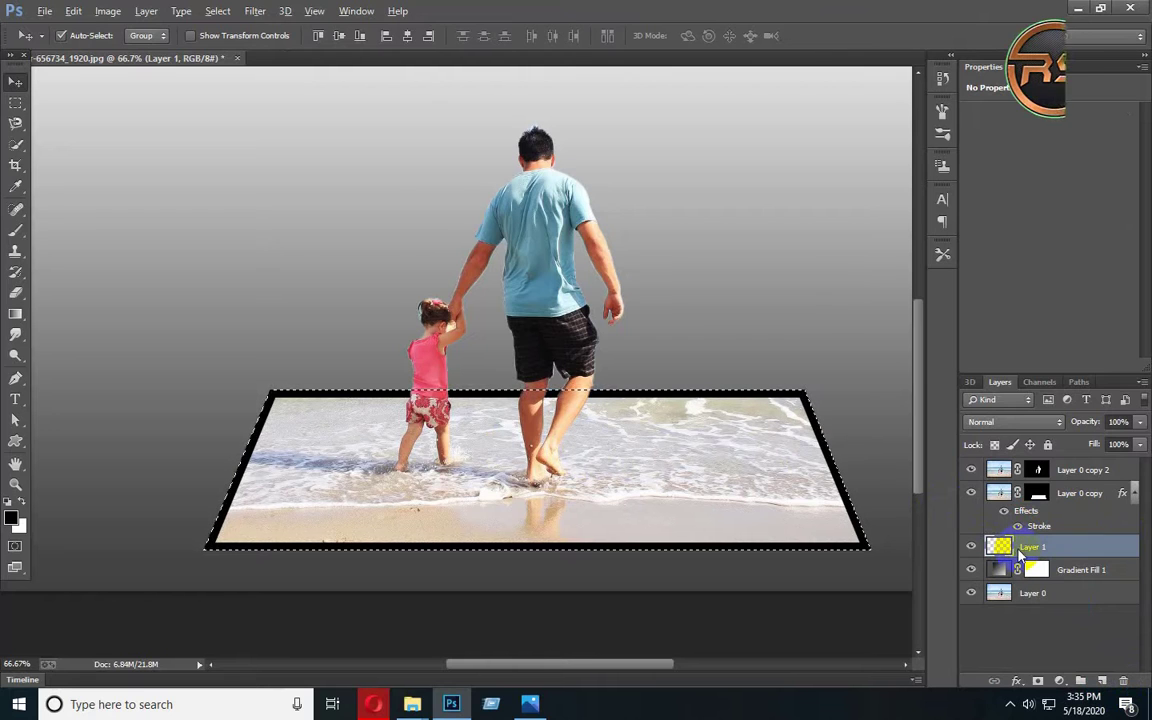
key(alt+BackSpace)
key(ctrl+d)
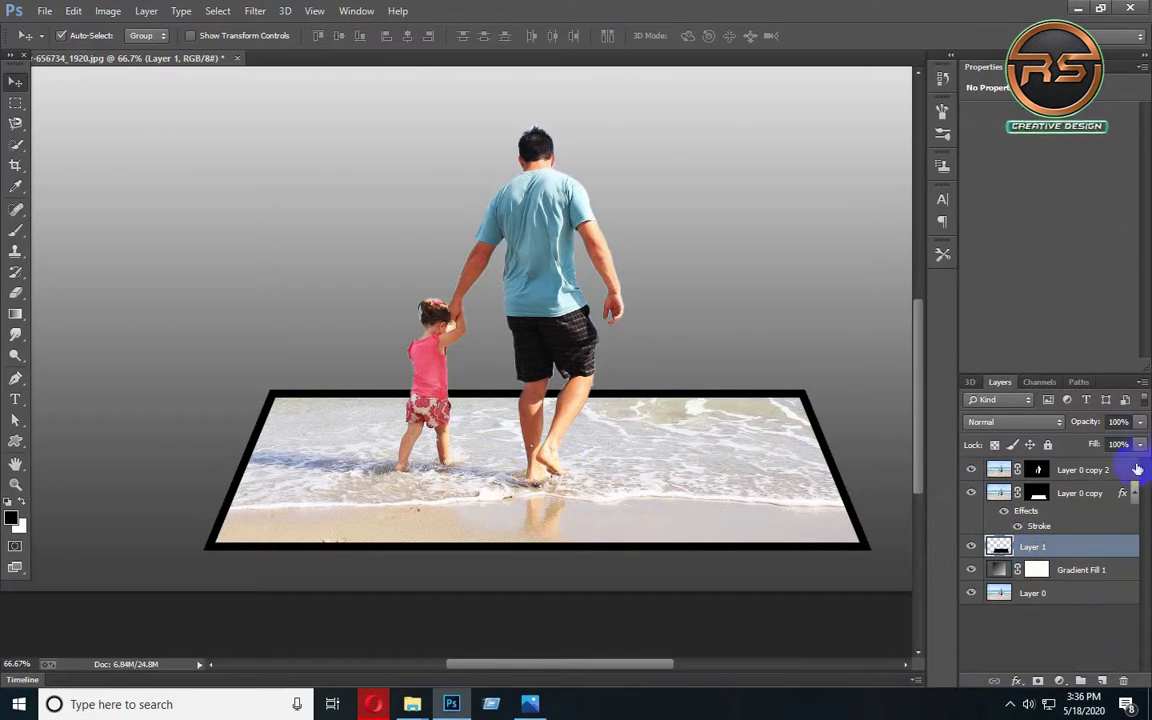
Step: Unlink Layer 0 copy's mask and warp it, raising all four corners so its upper and lower edges sag in the middle
click(1036, 495)
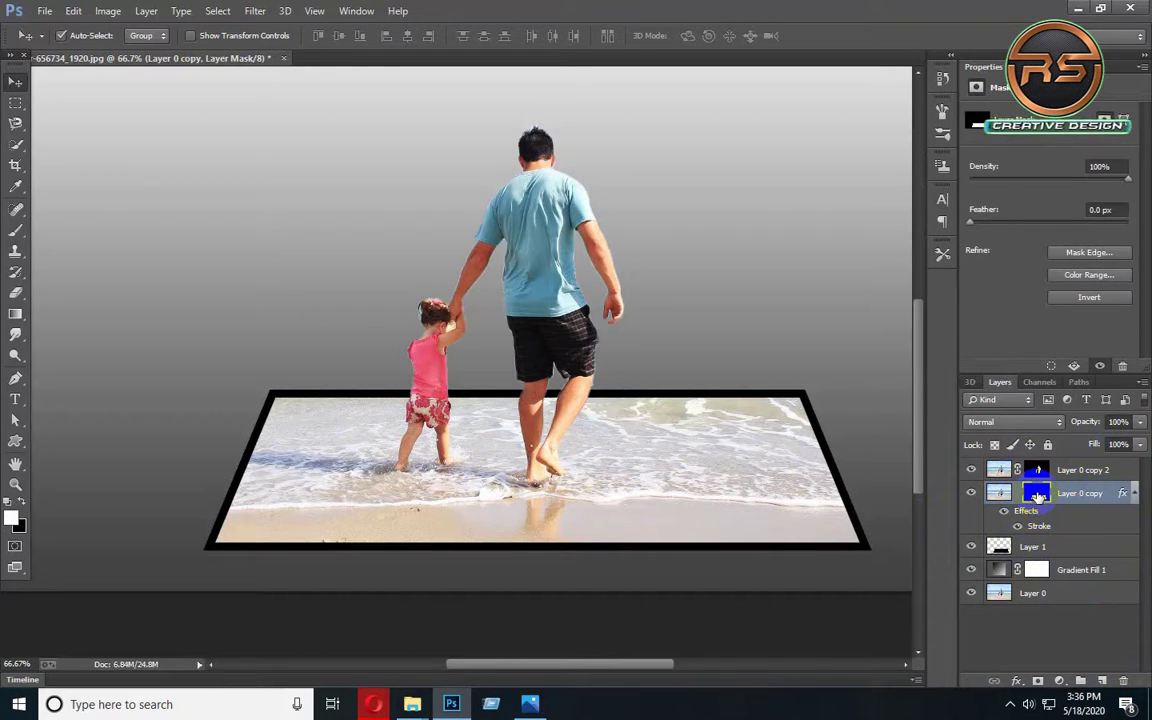
key(ctrl+t)
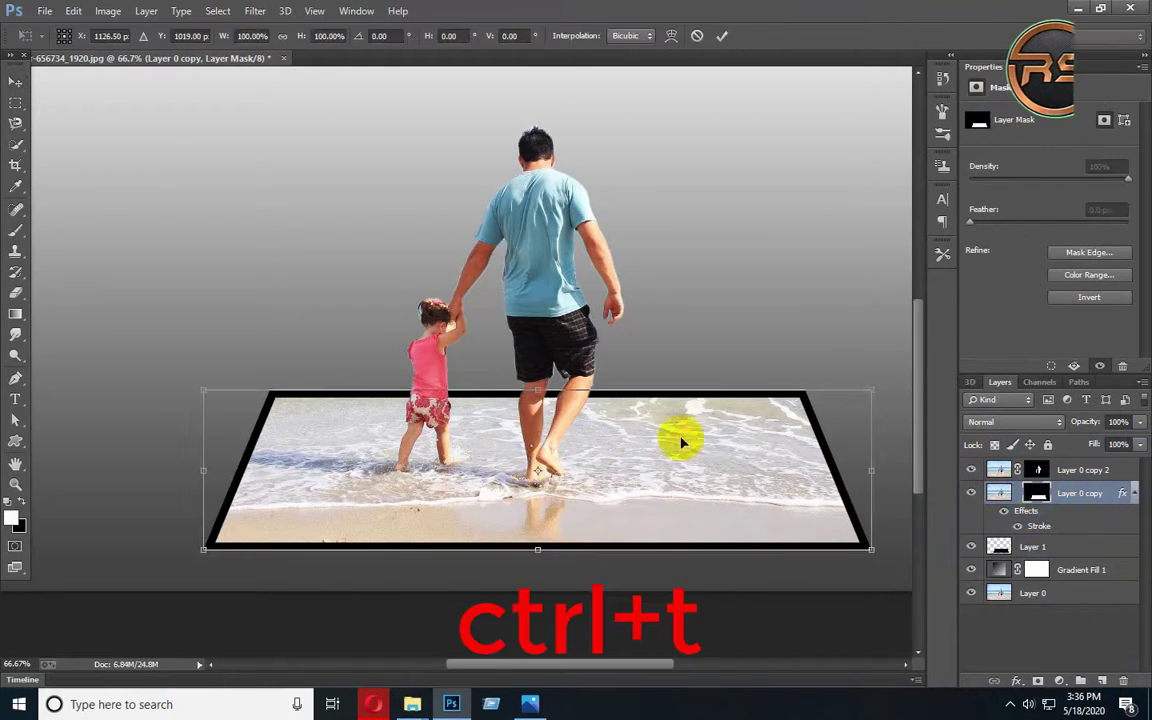
right_click(597, 467)
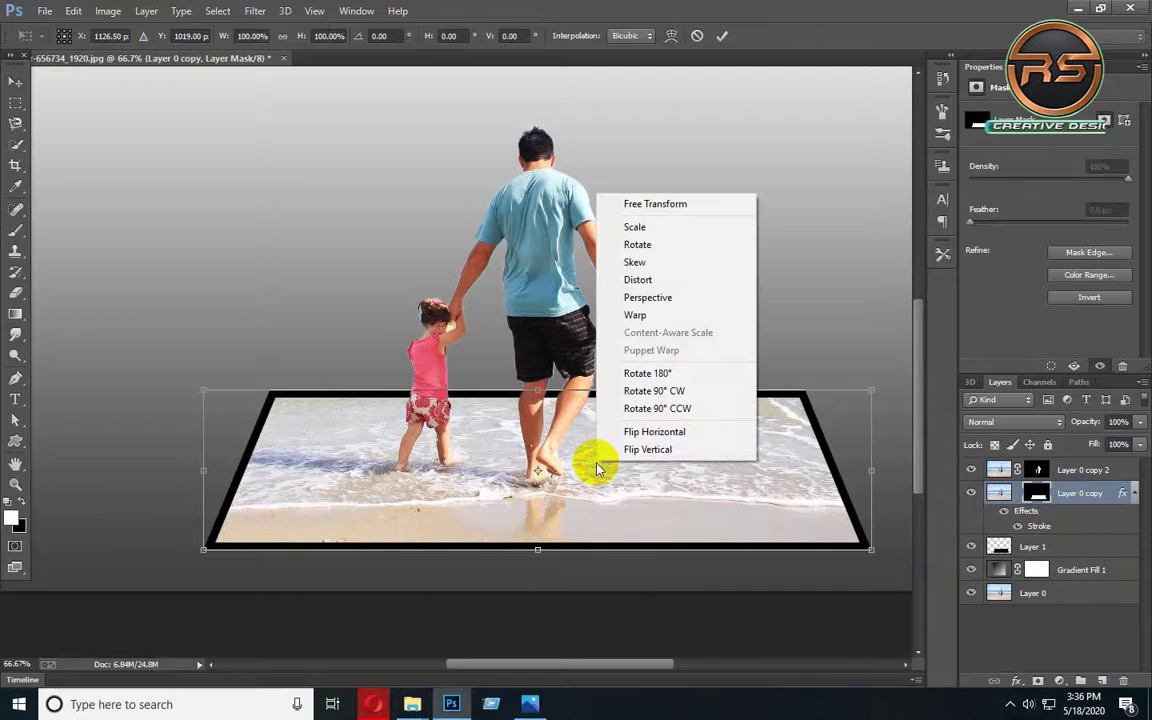
click(648, 315)
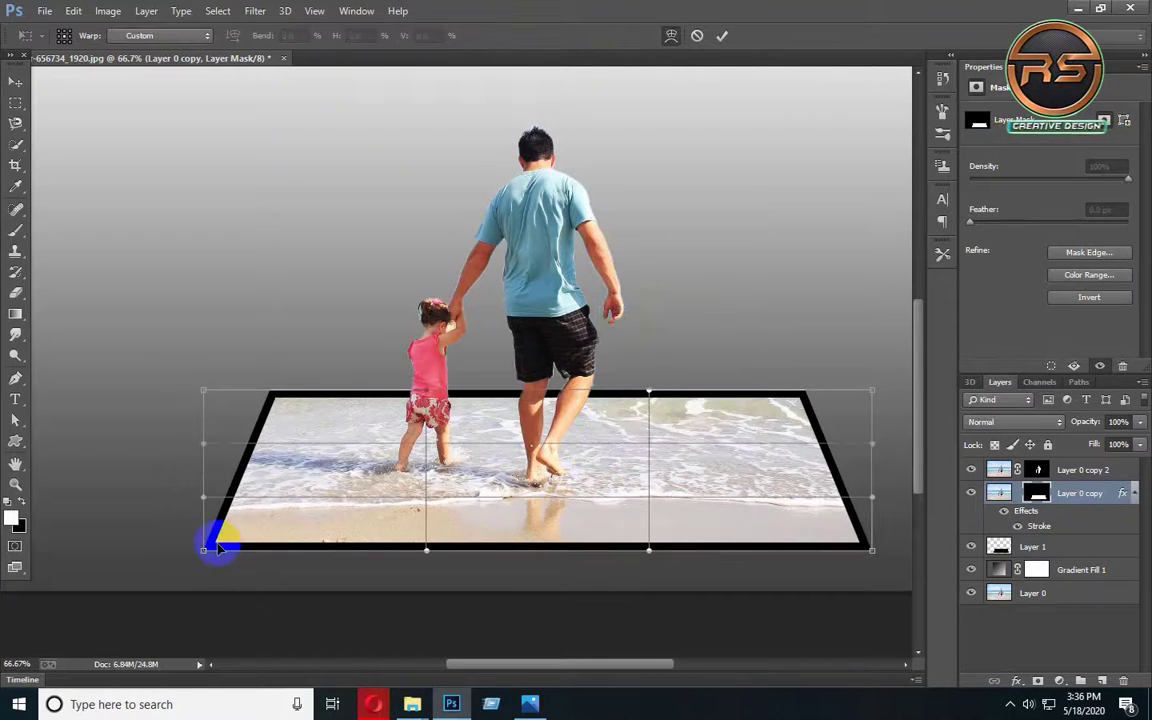
drag(205, 553, 211, 508)
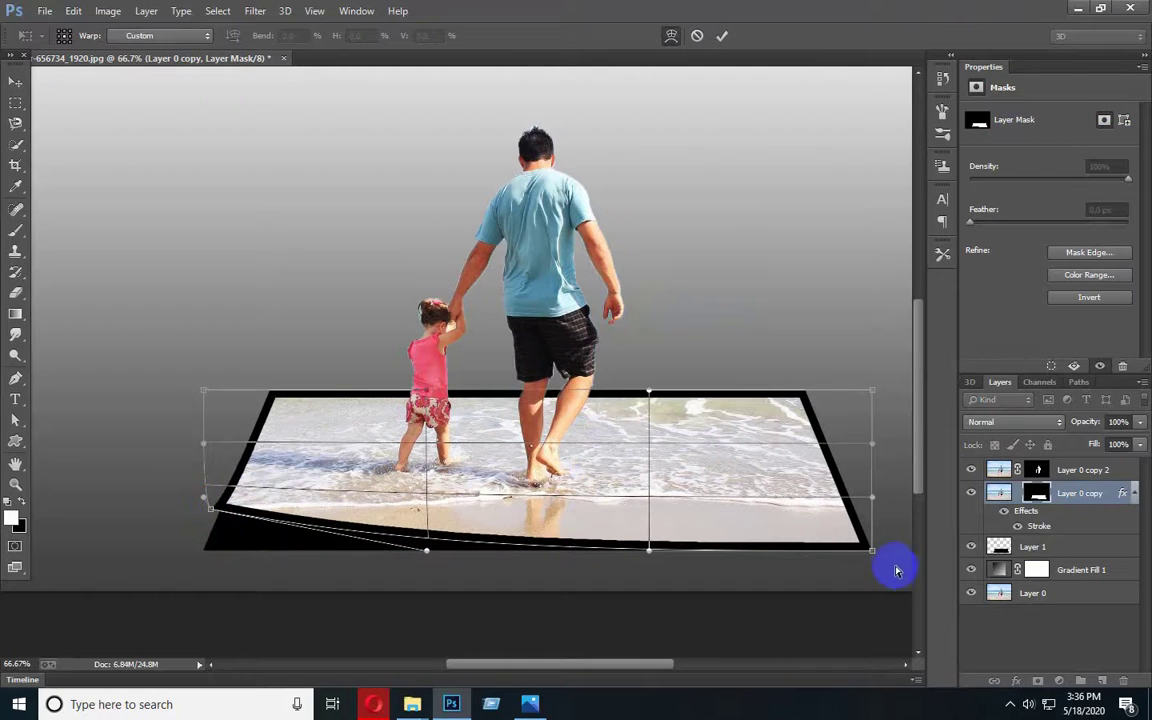
drag(873, 555, 845, 488)
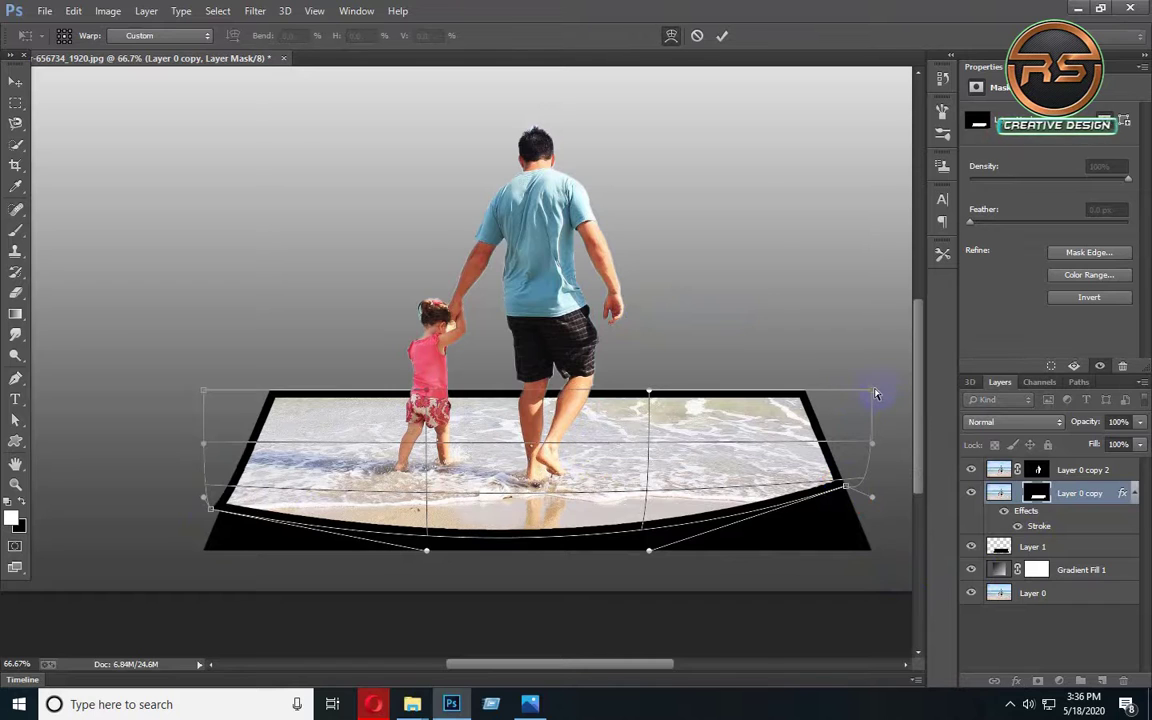
drag(874, 393, 859, 358)
drag(201, 389, 205, 354)
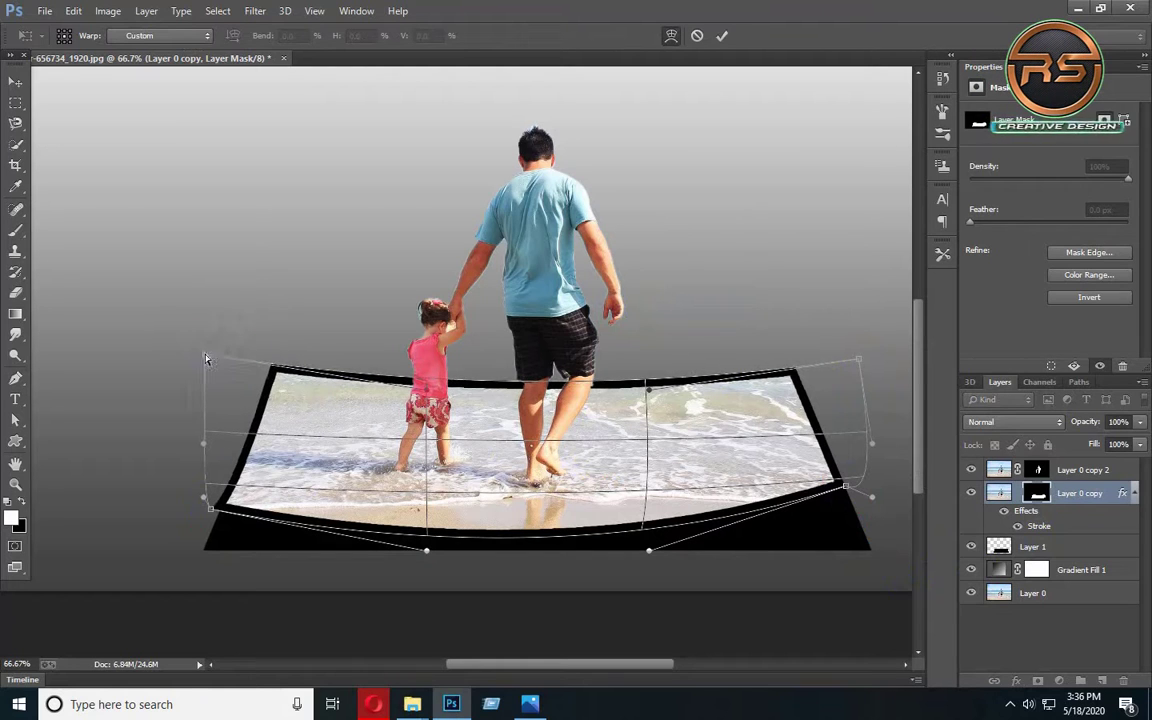
click(722, 37)
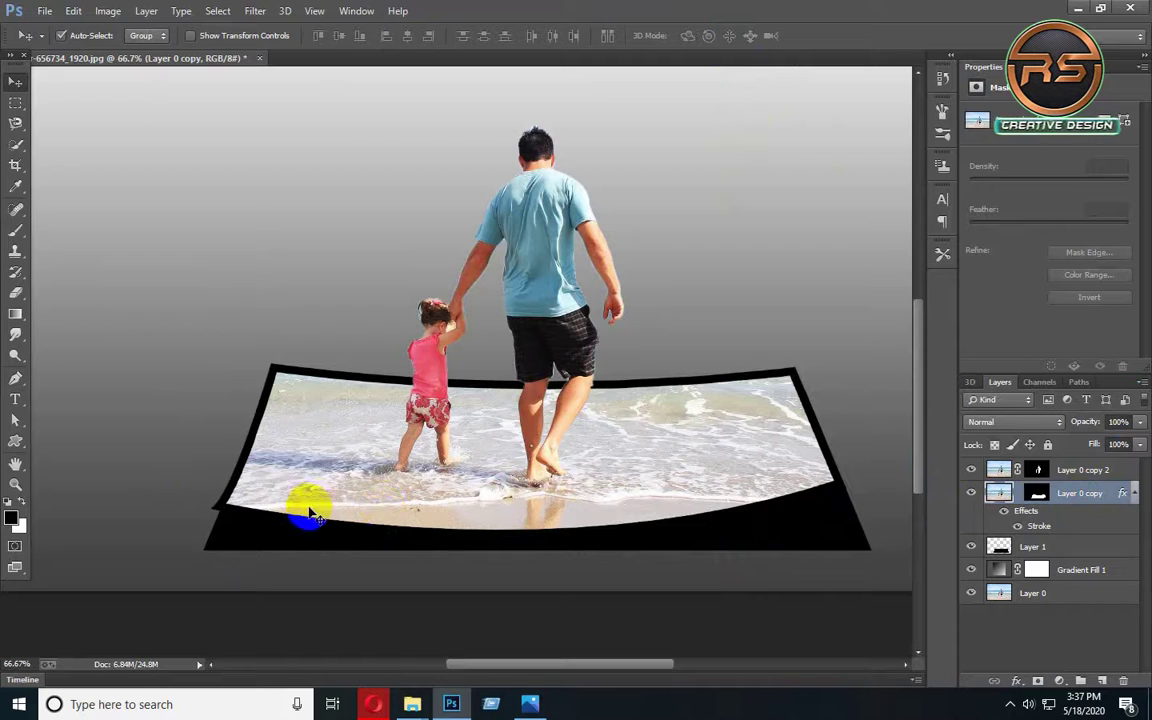
Step: Change the colour of Layer 0 copy's Stroke effect to white
click(1040, 528)
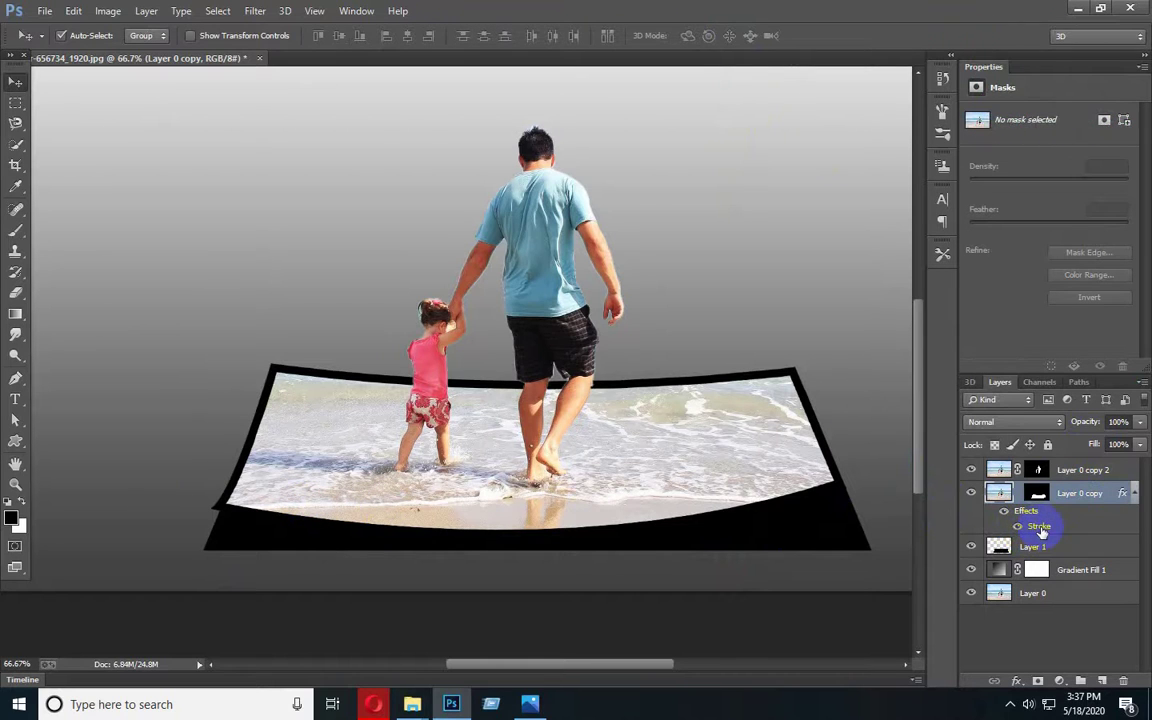
double_click(1040, 528)
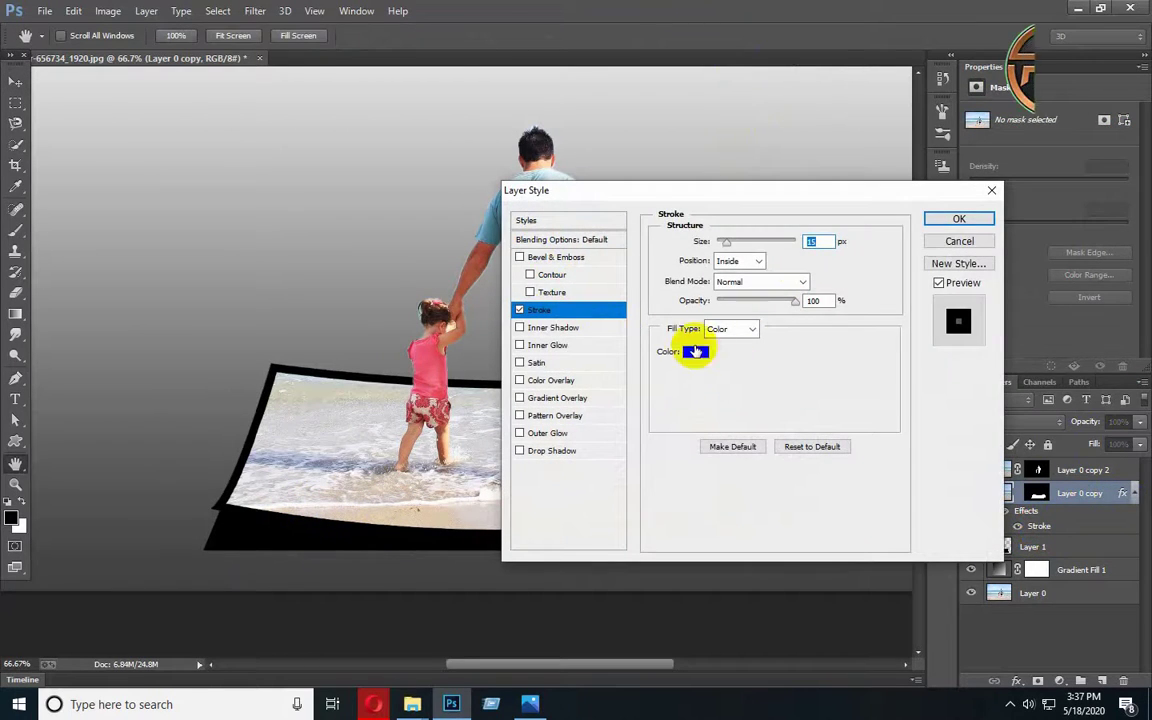
click(695, 352)
drag(725, 187, 663, 149)
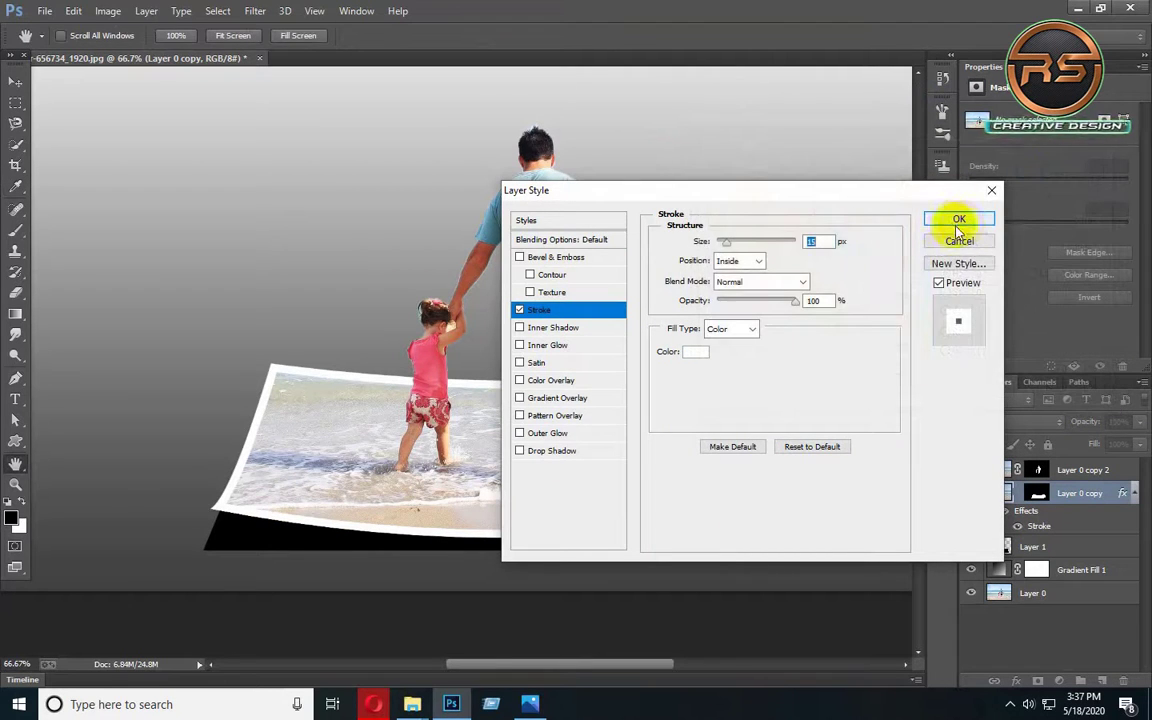
click(958, 219)
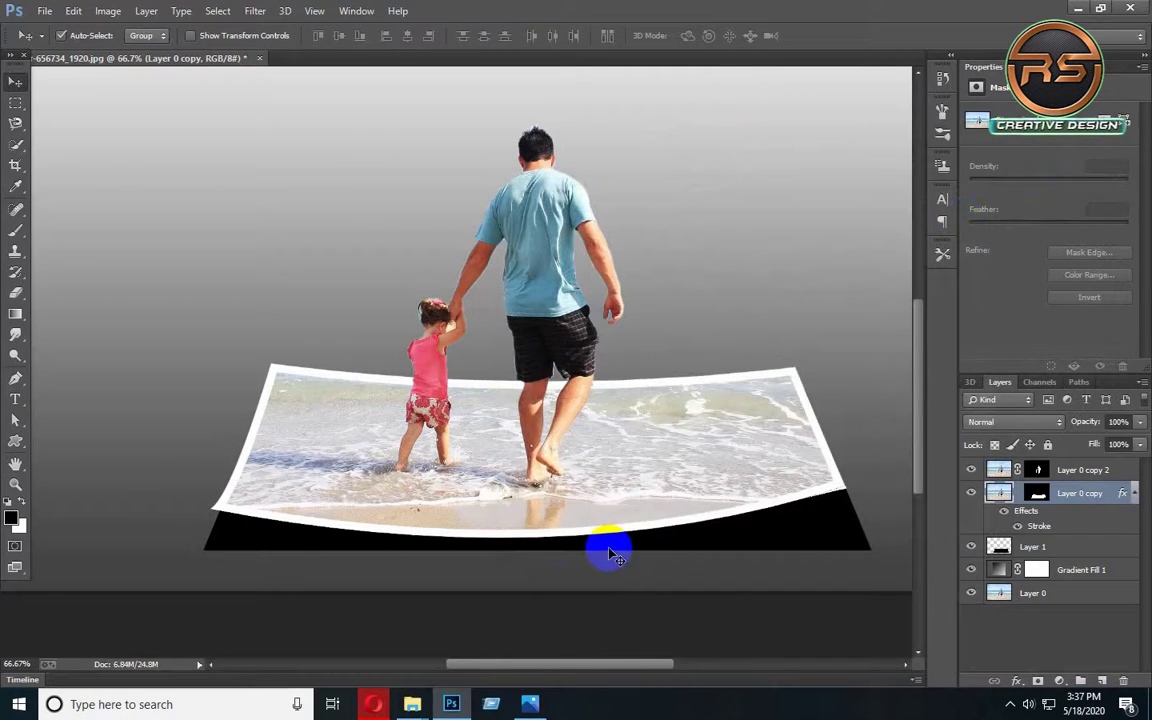
Step: Warp the black shadow shape on Layer 1, lowering its bottom-left corner slightly and pulling its bottom-right corner inward
click(999, 548)
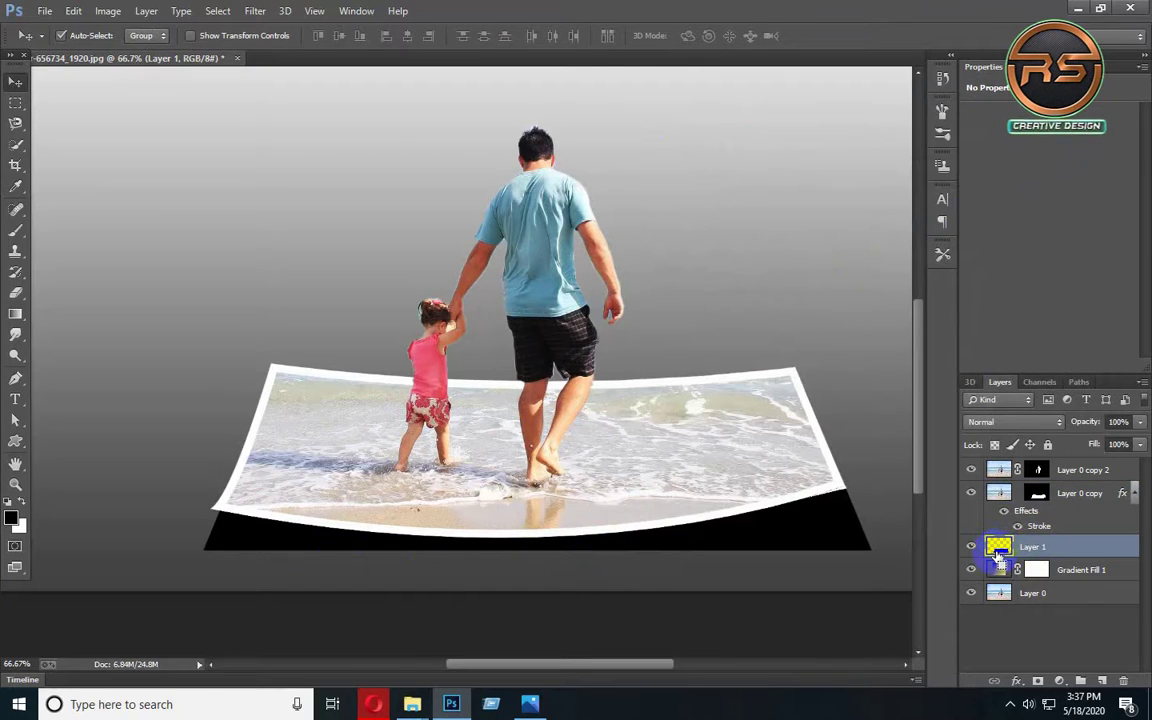
key(ctrl+t)
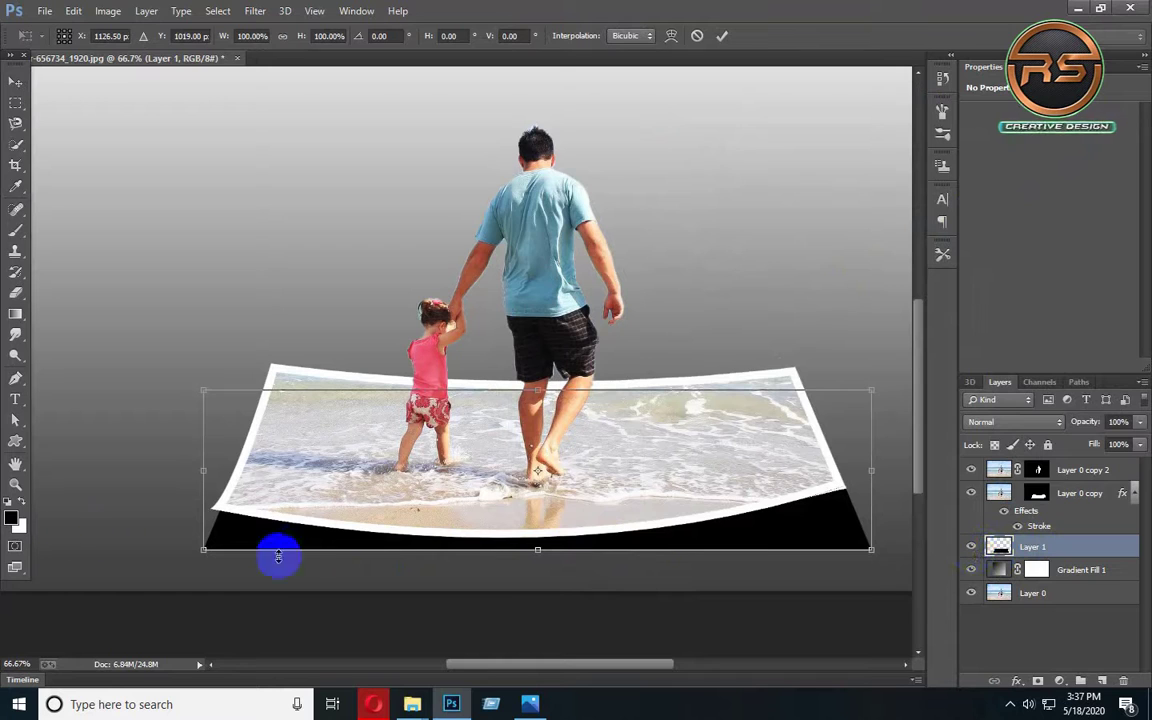
right_click(222, 538)
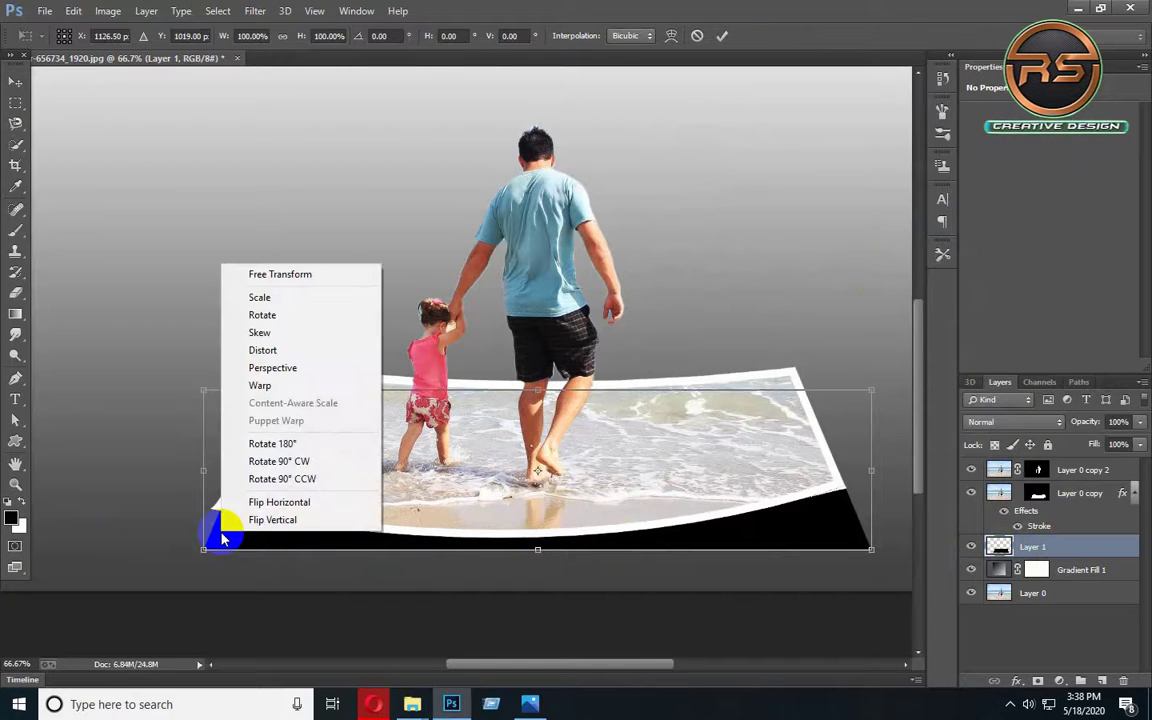
click(250, 386)
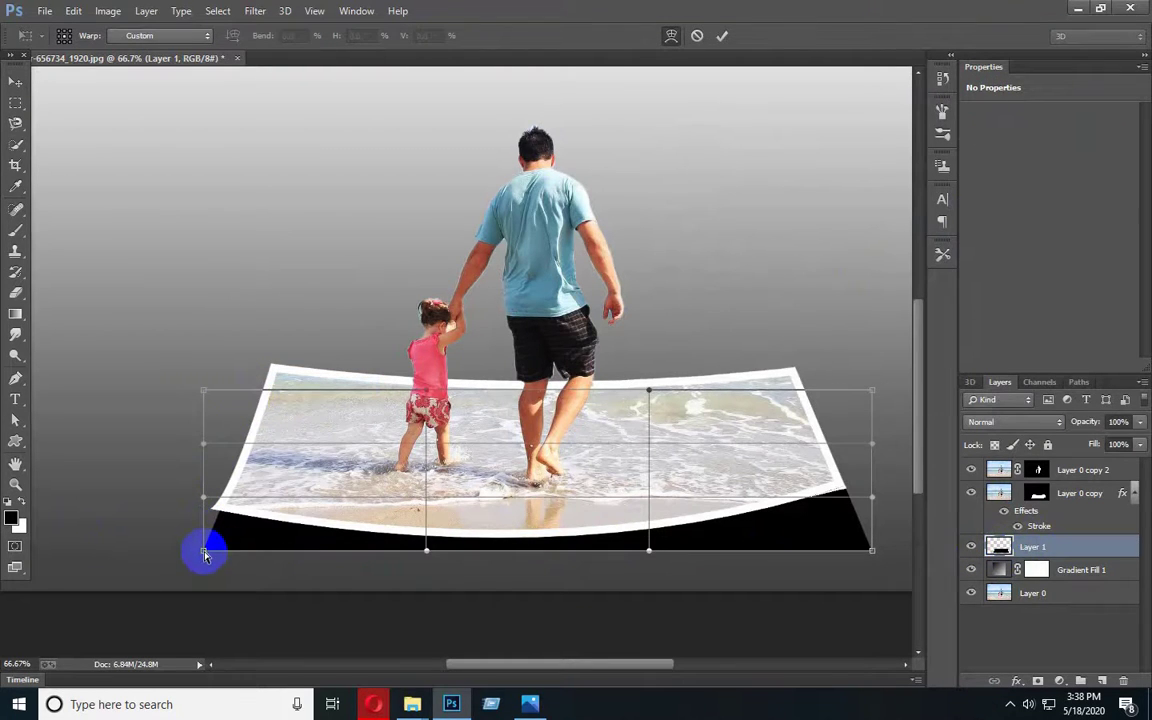
drag(205, 553, 205, 558)
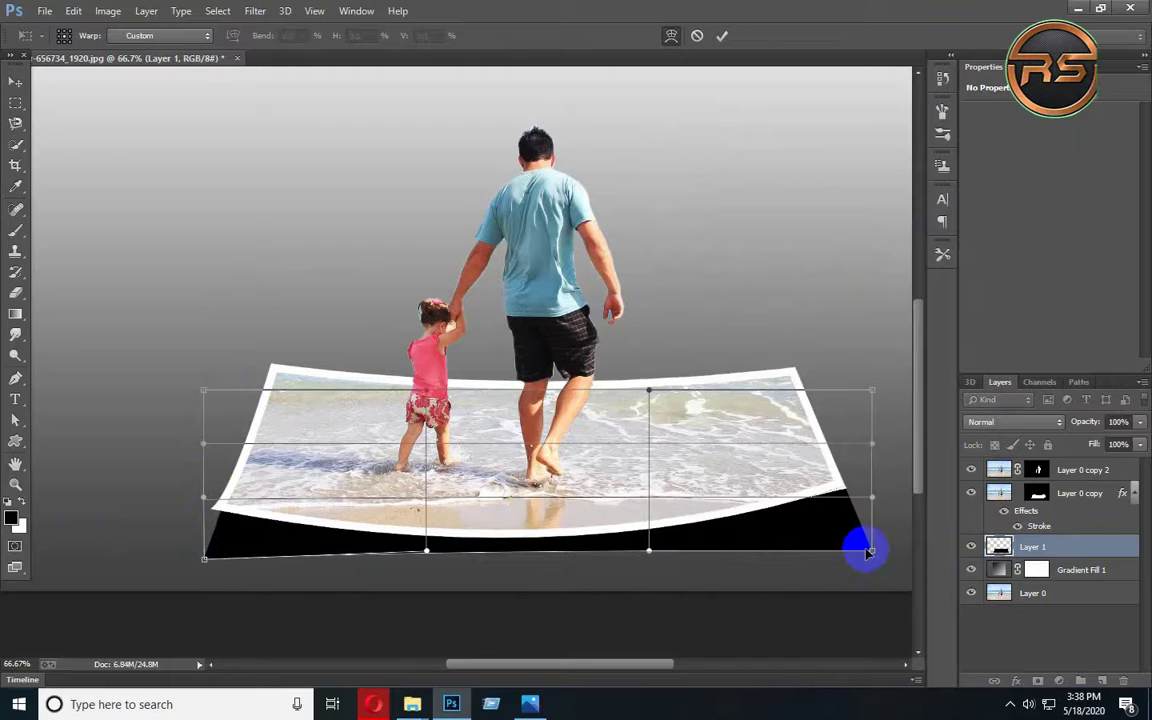
drag(872, 553, 859, 557)
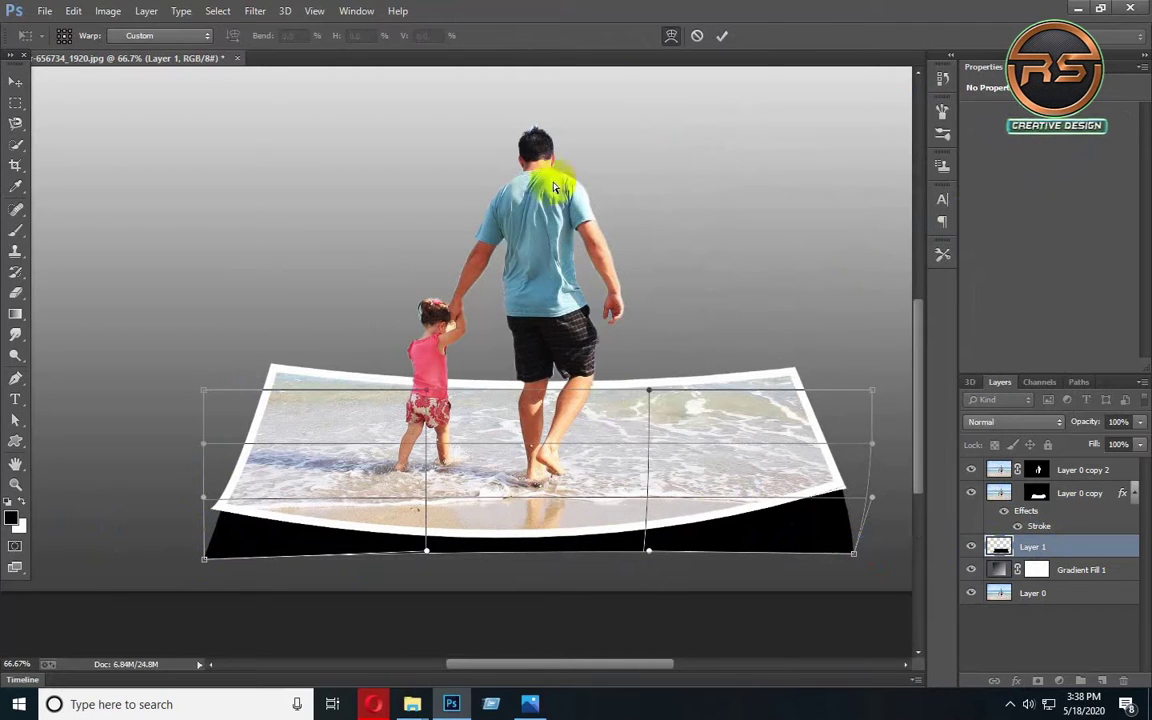
click(722, 40)
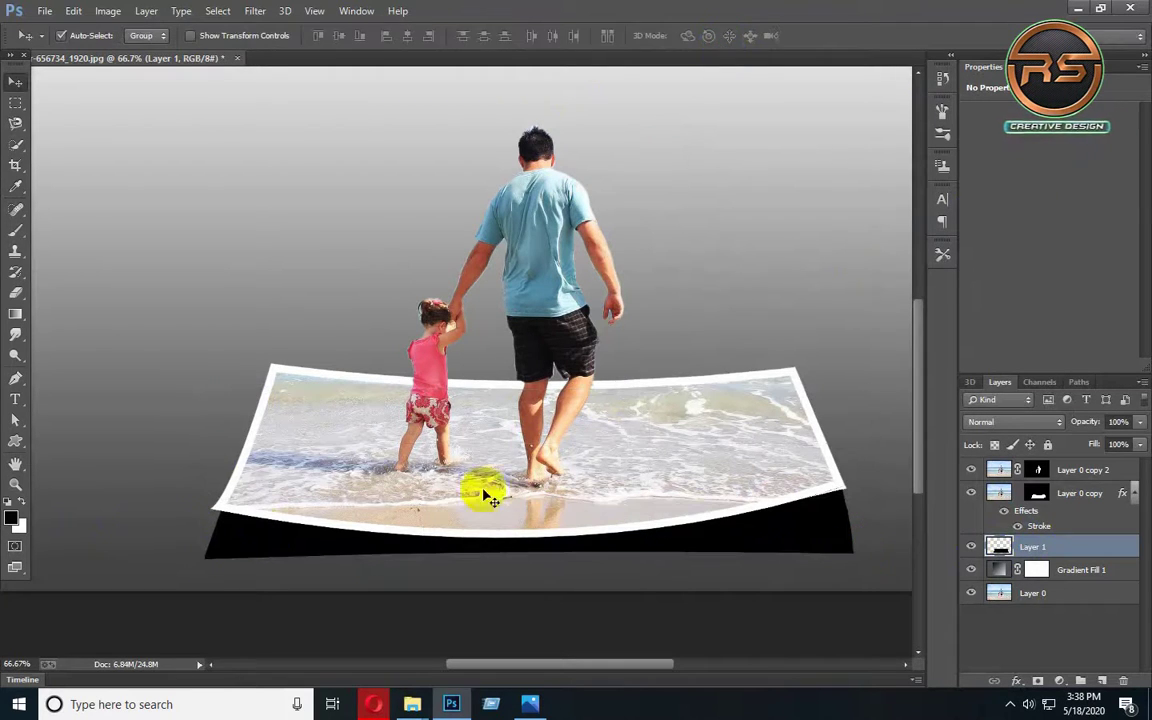